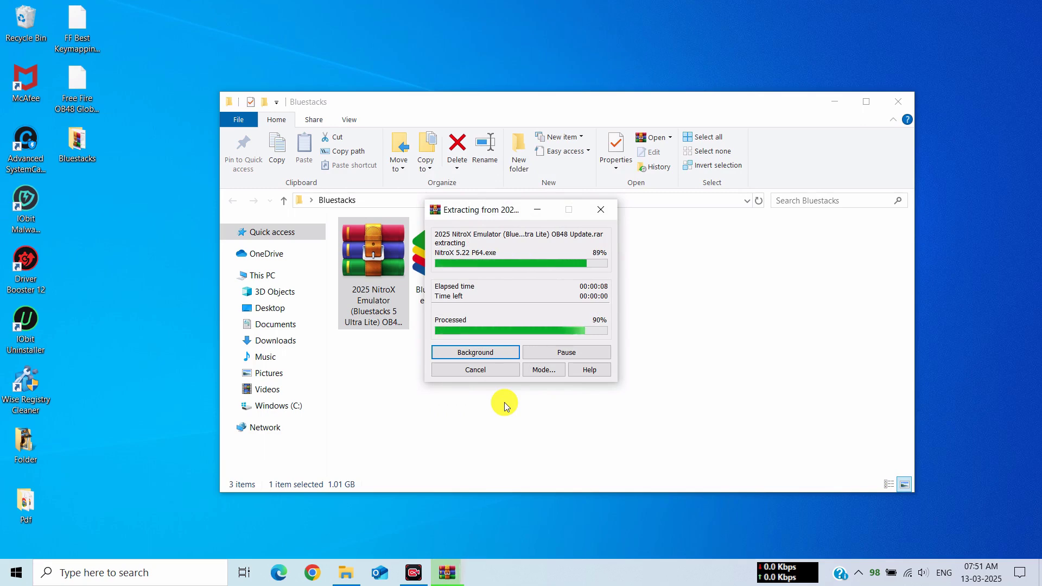
Select the newly extracted BlueStacksInstaller_5.22.0.2111 file in the Bluestacks folder.
left_click_drag(588, 304, 407, 252)
left_click(431, 263)
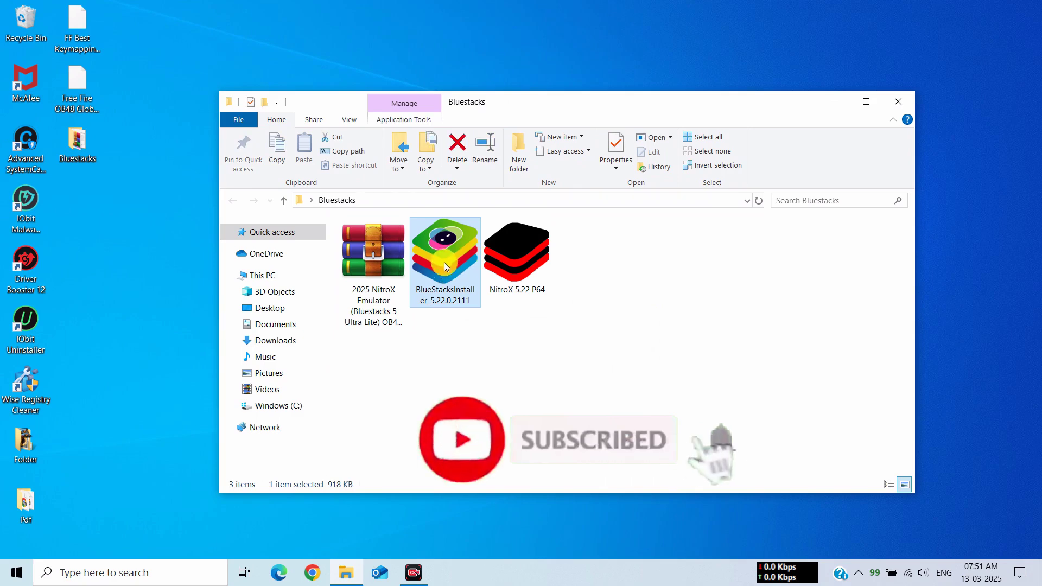
Run BlueStacksInstaller_5.22.0.2111 as administrator and start installing, accepting the terms.
right_click(444, 264)
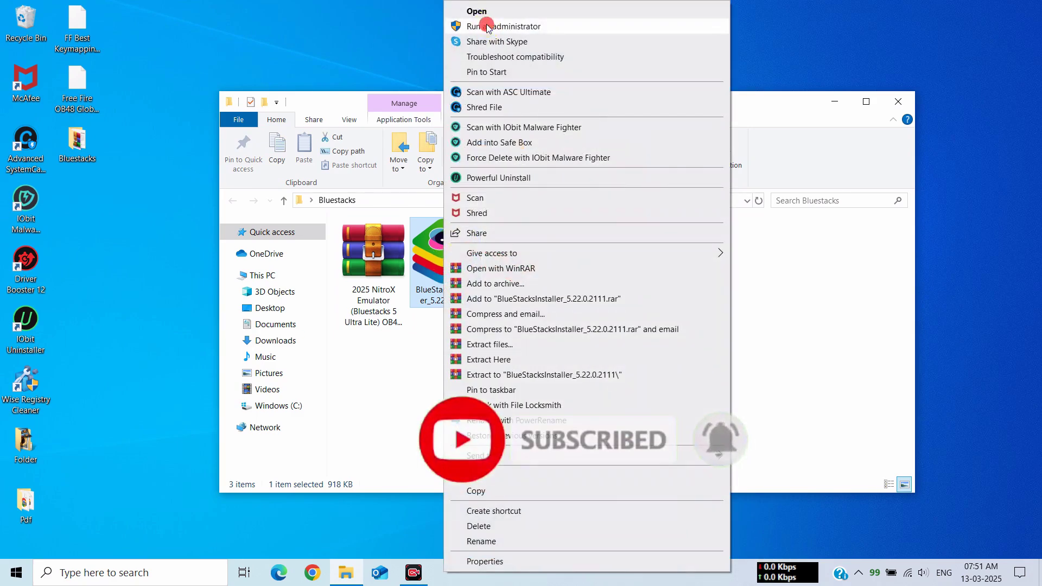
left_click(486, 25)
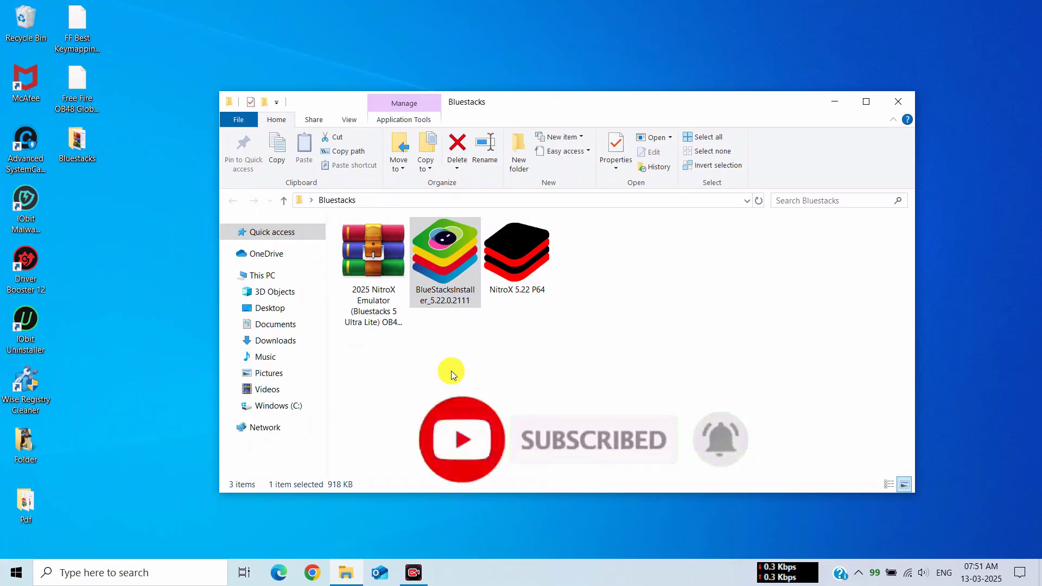
left_click(835, 102)
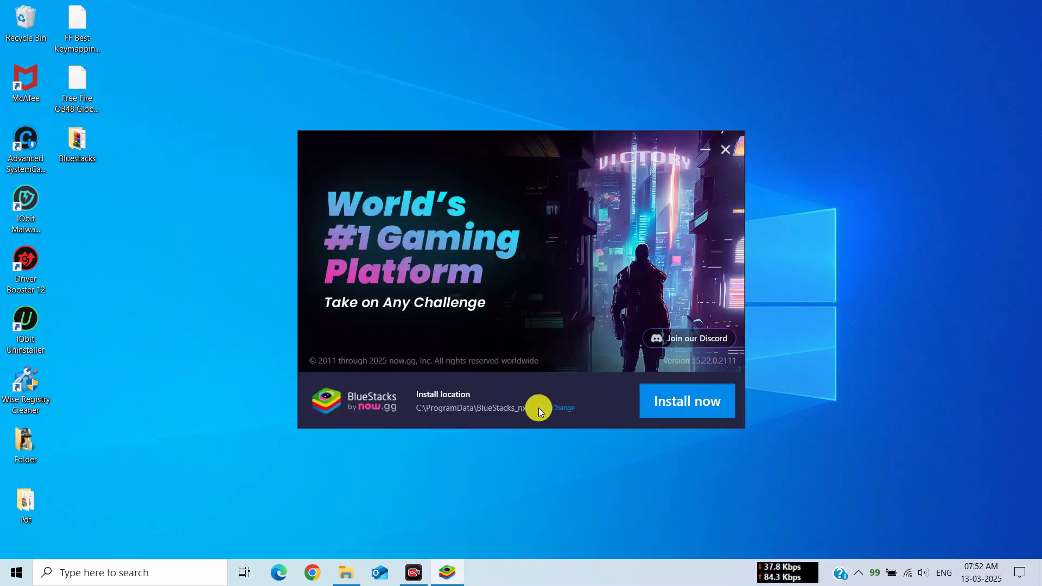
left_click(695, 405)
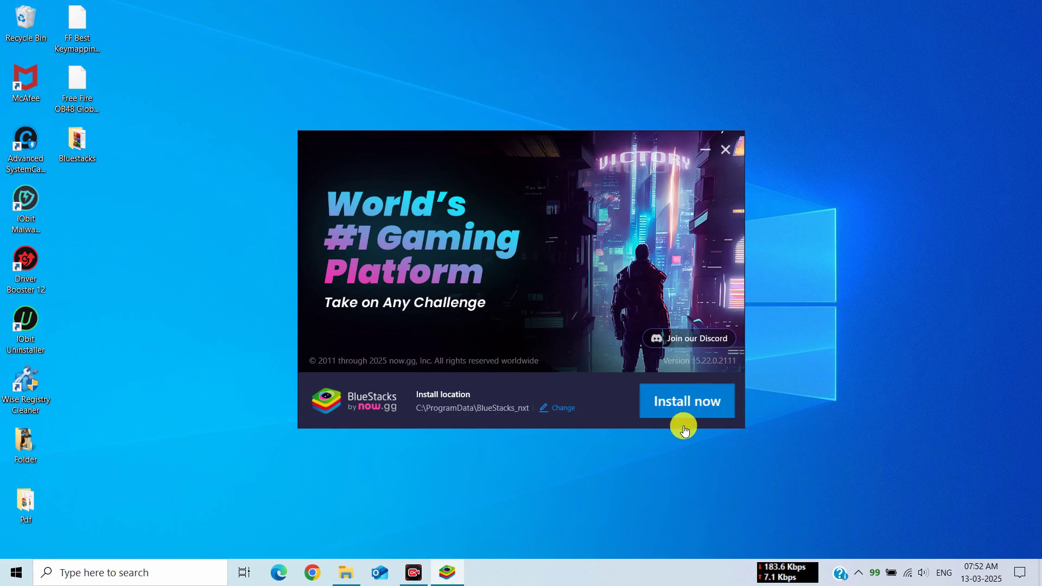
left_click(705, 398)
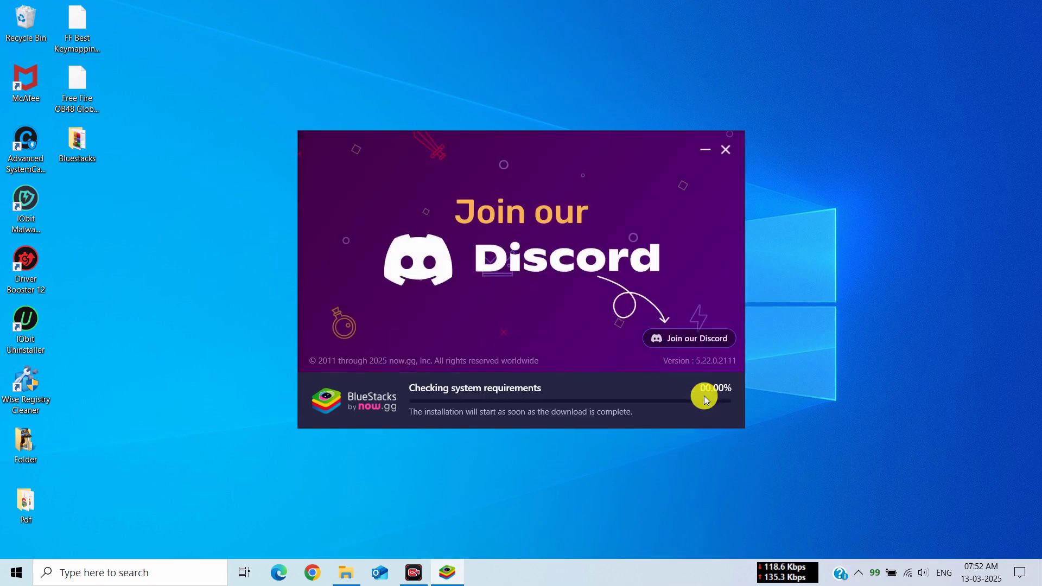
Wait for BlueStacks to download and install until App Player opens on its Store page.
right_click(566, 445)
left_click(567, 444)
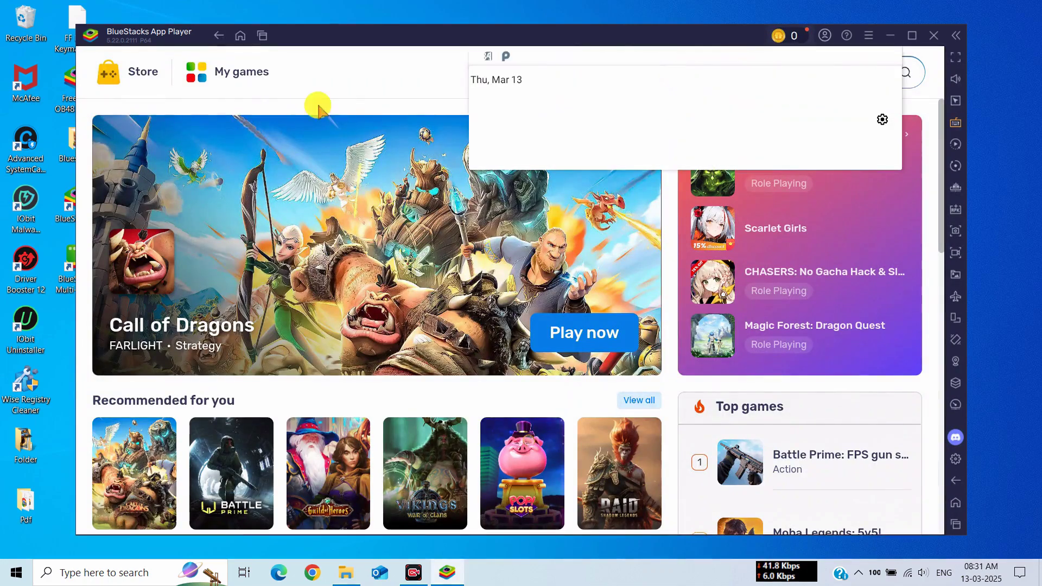
Exit BlueStacks App Player and select NitroX 5.22 P64 in the restored Bluestacks folder.
left_click(260, 35)
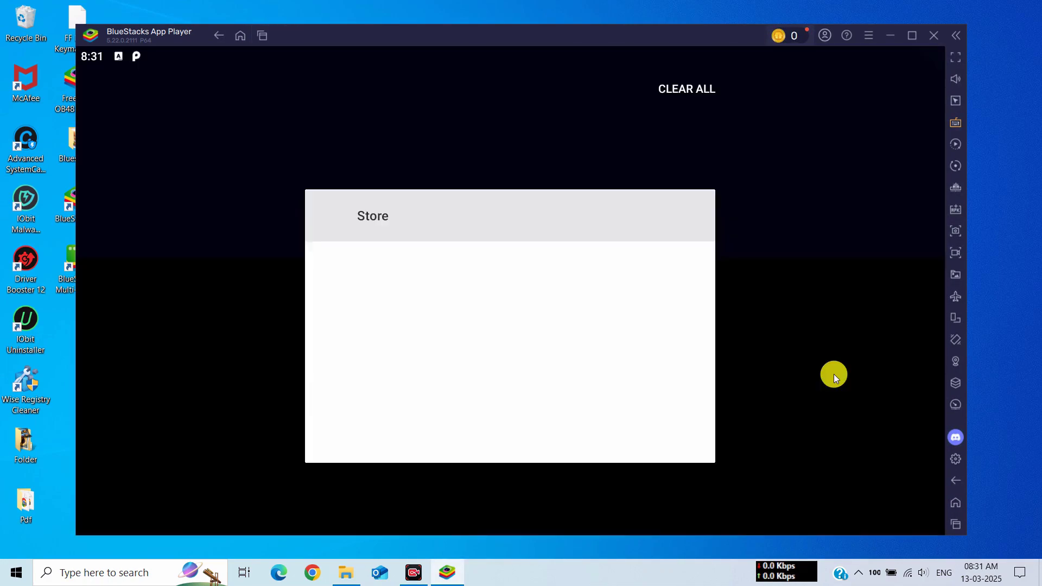
left_click(578, 344)
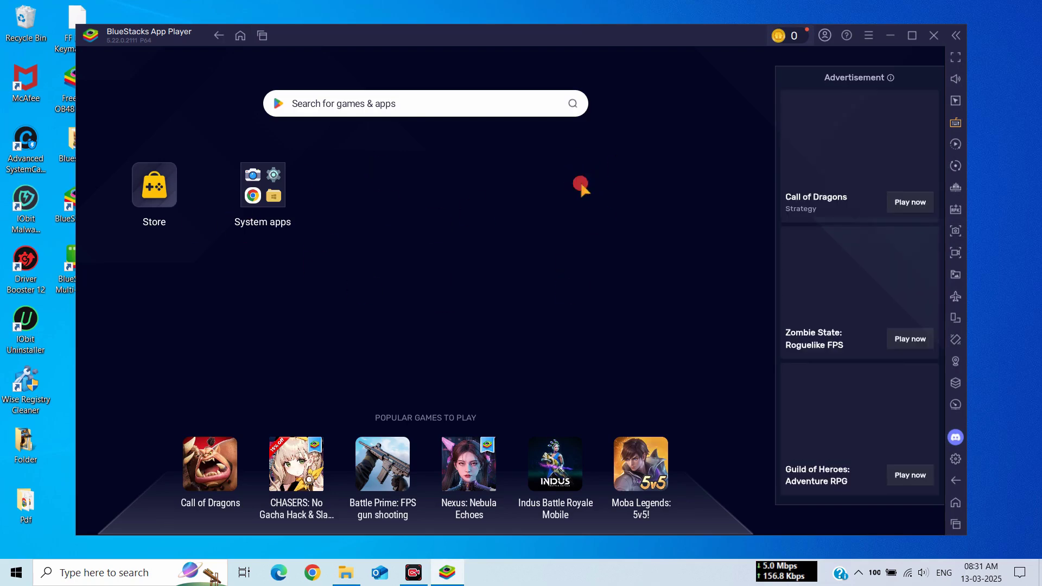
left_click(933, 35)
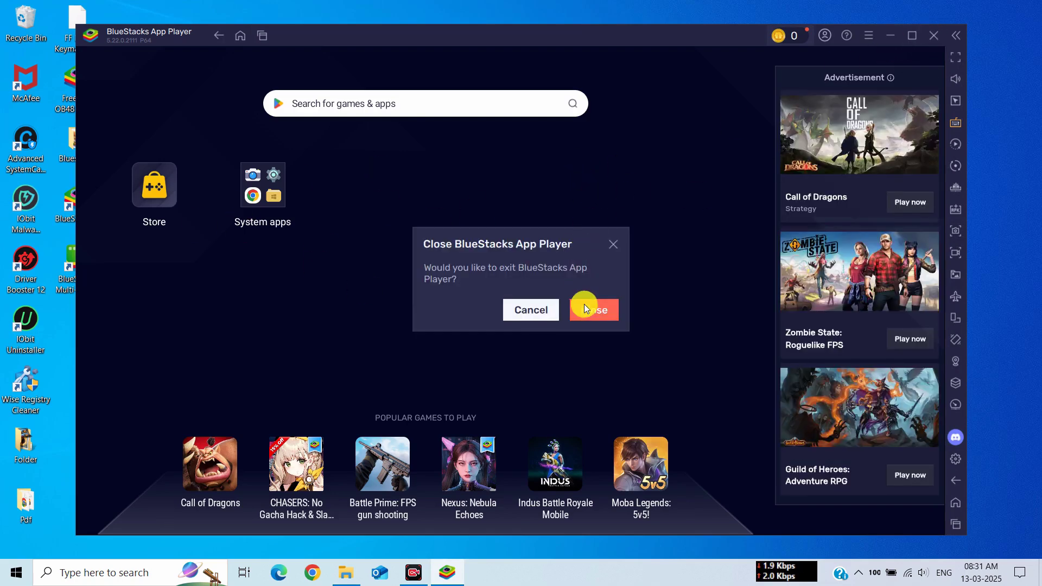
left_click(585, 305)
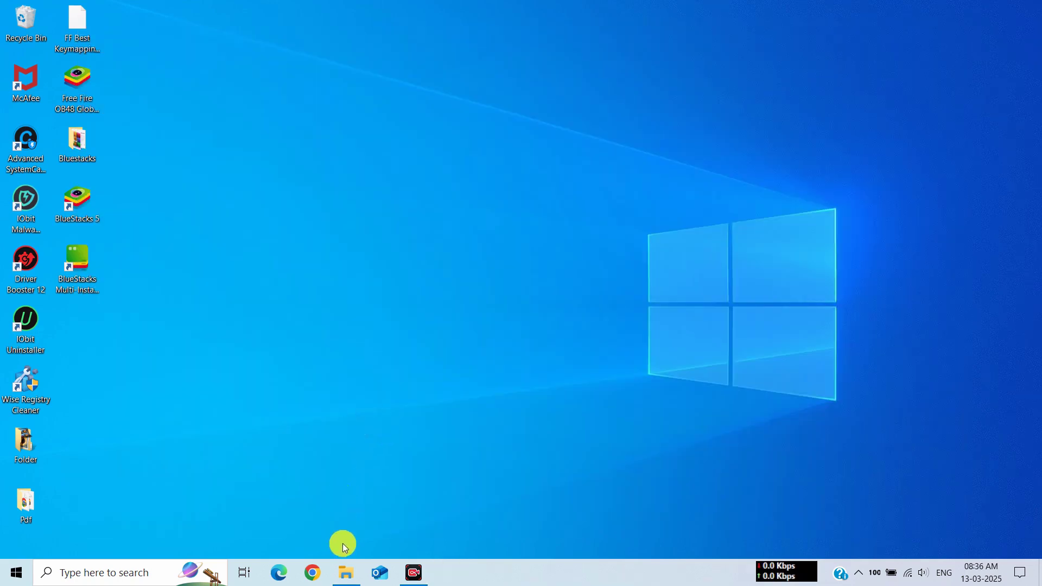
left_click(345, 569)
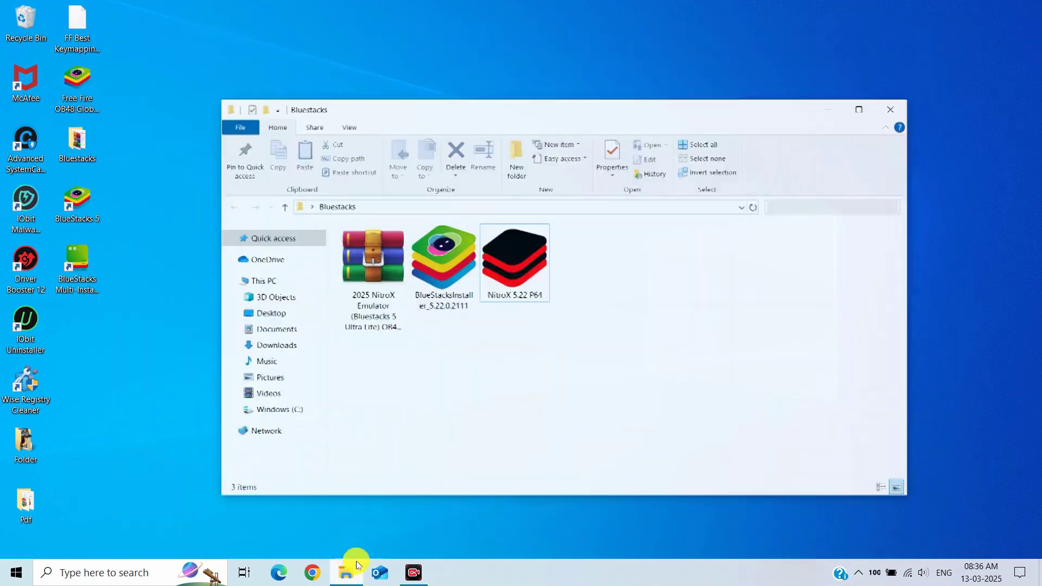
left_click(537, 266)
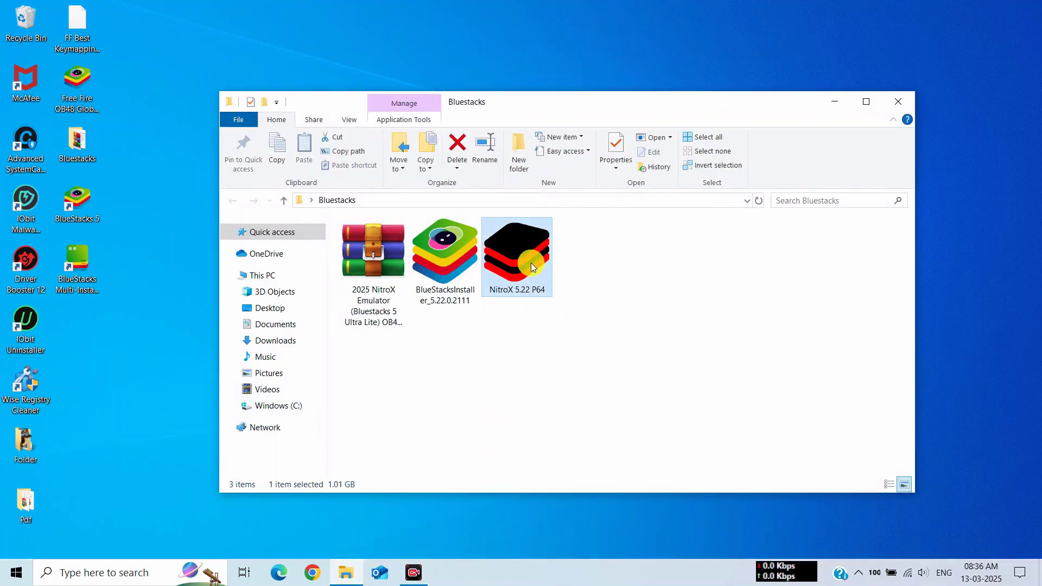
Run NitroX 5.22 P64 as administrator and extract it into BlueStacks_nxt, entering the archive password.
right_click(529, 262)
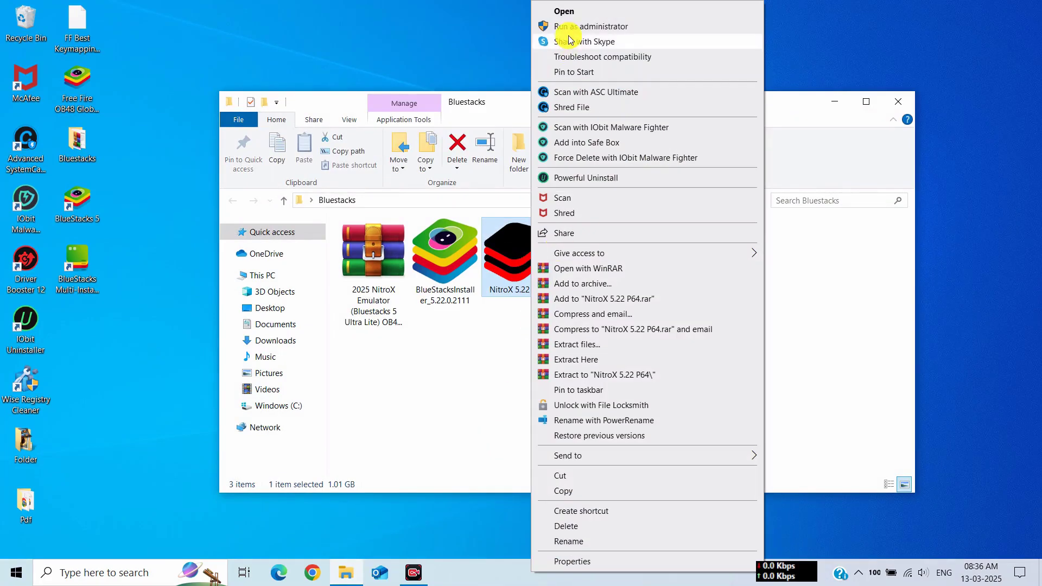
left_click(569, 41)
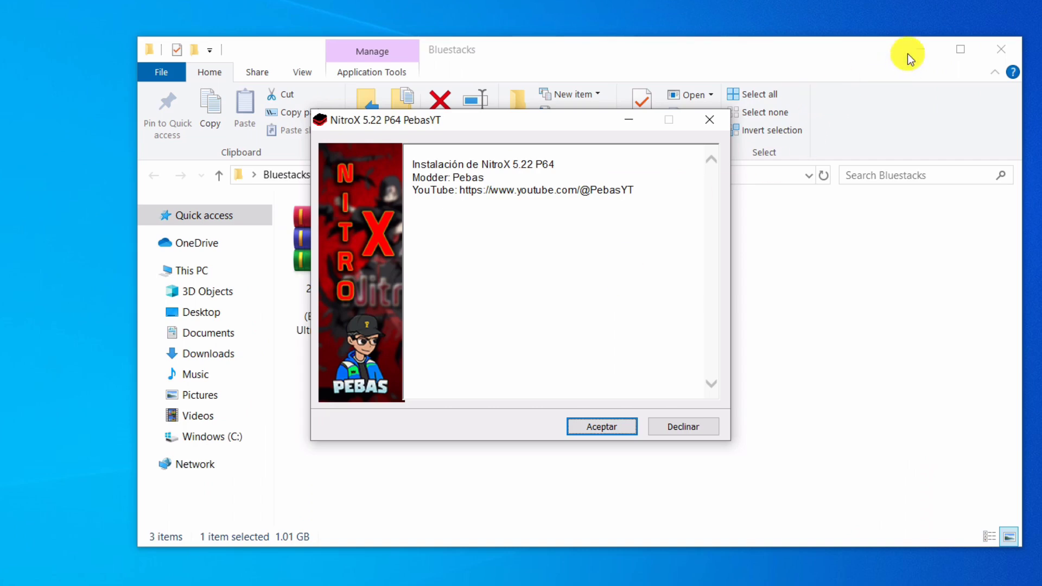
left_click(906, 55)
left_click(589, 428)
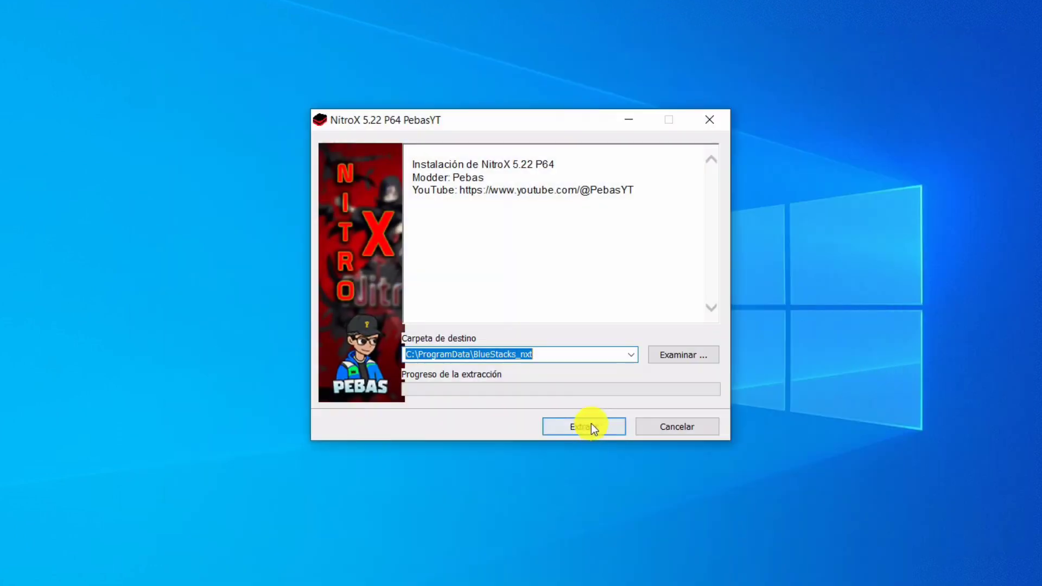
left_click(605, 427)
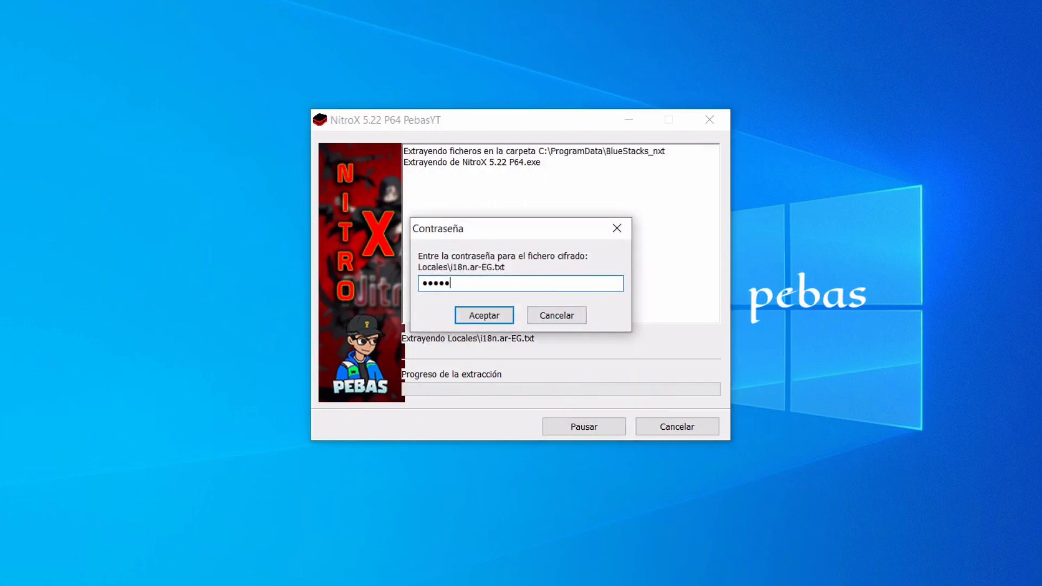
left_click(474, 317)
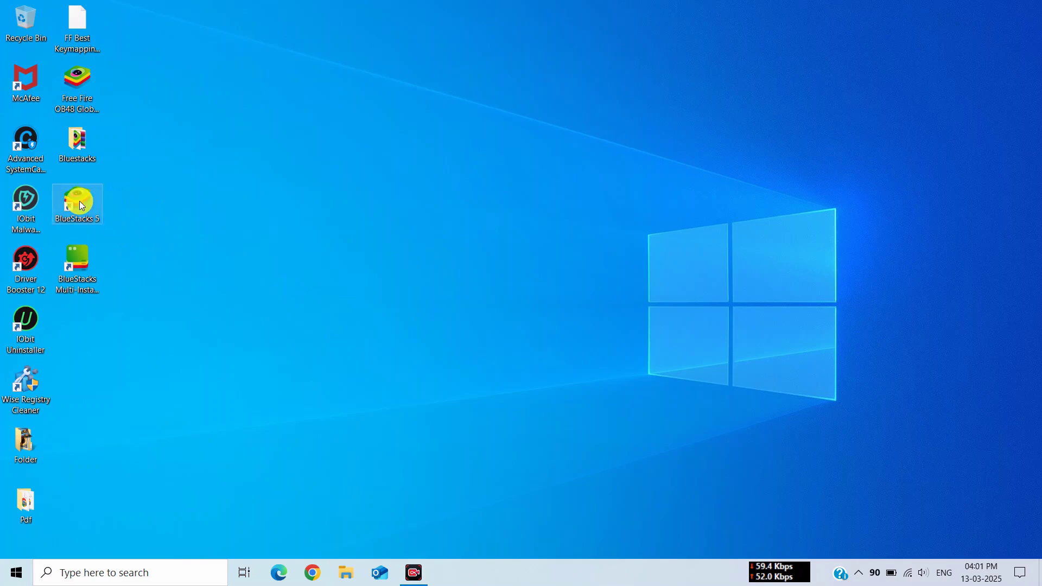
Pick BlueStacks_nxt\Client\Assets\ProductLogo as the BlueStacks 5 shortcut's icon file.
right_click(76, 200)
left_click(109, 546)
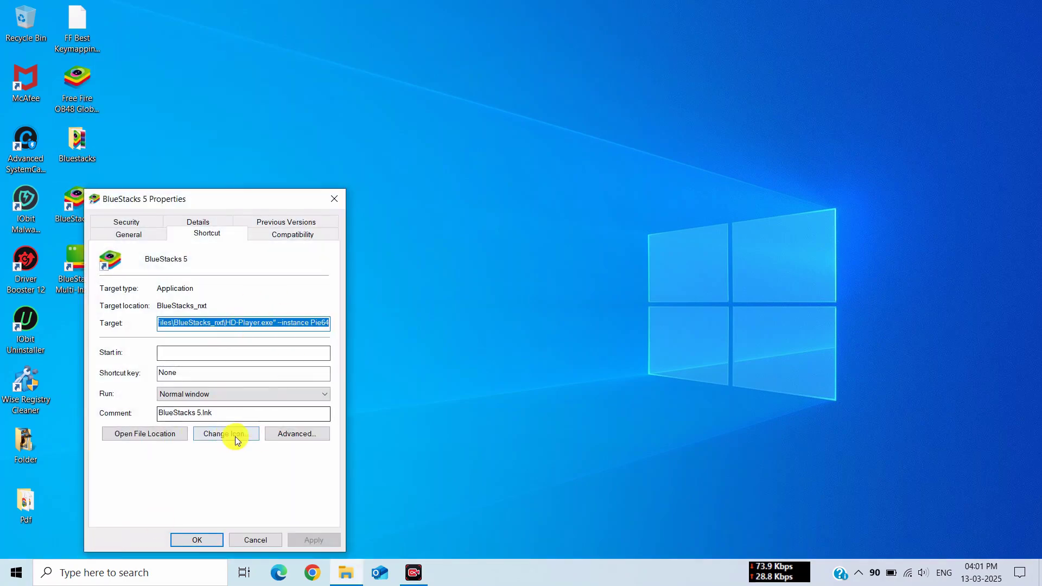
left_click(216, 433)
left_click(273, 301)
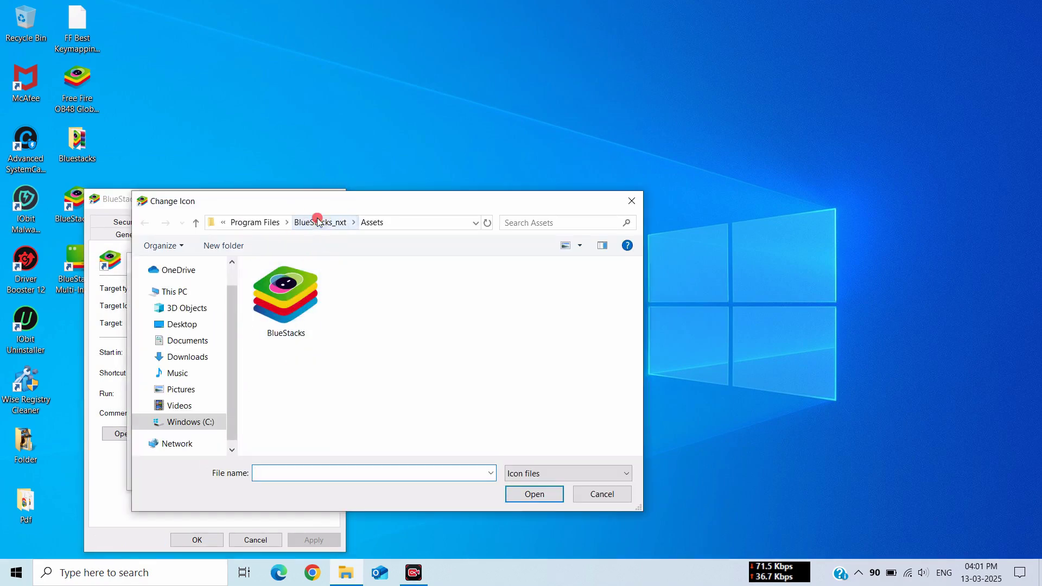
left_click(319, 222)
double_click(282, 302)
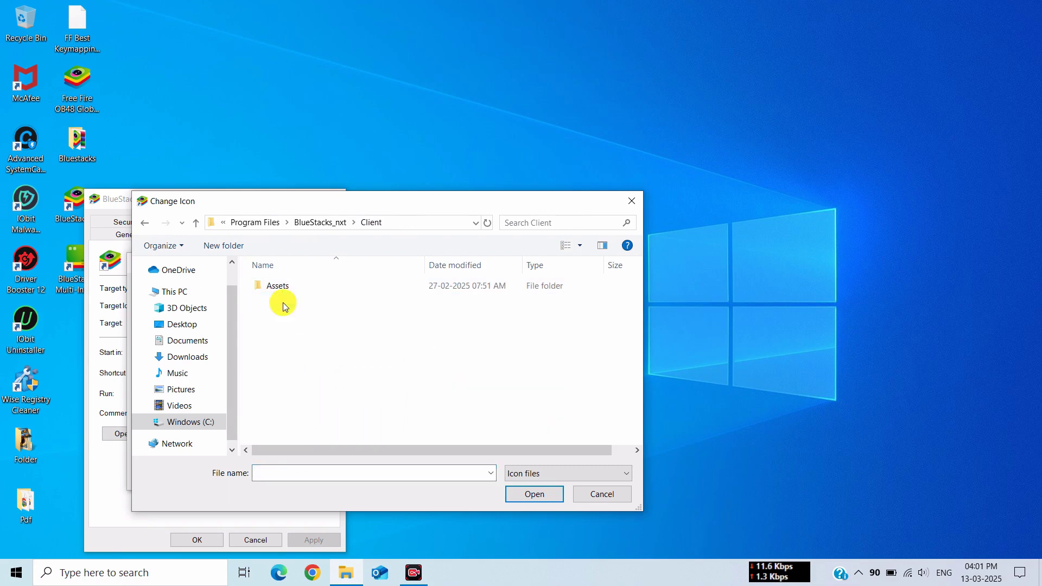
left_click(296, 281)
double_click(296, 281)
left_click(363, 299)
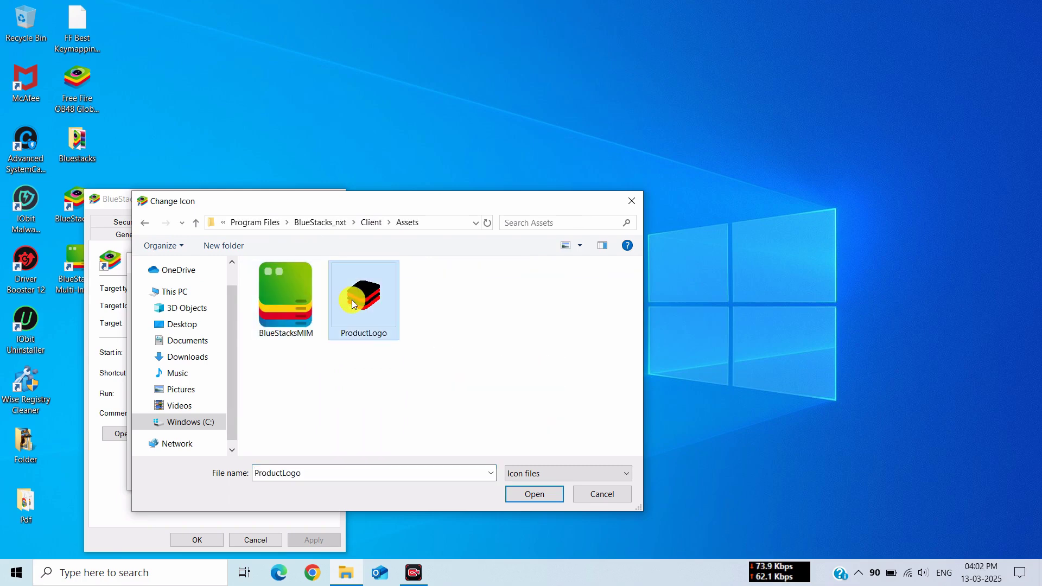
left_click(524, 494)
Apply the red NitroX icon with administrator permission and reposition the shortcut on the desktop.
left_click(226, 474)
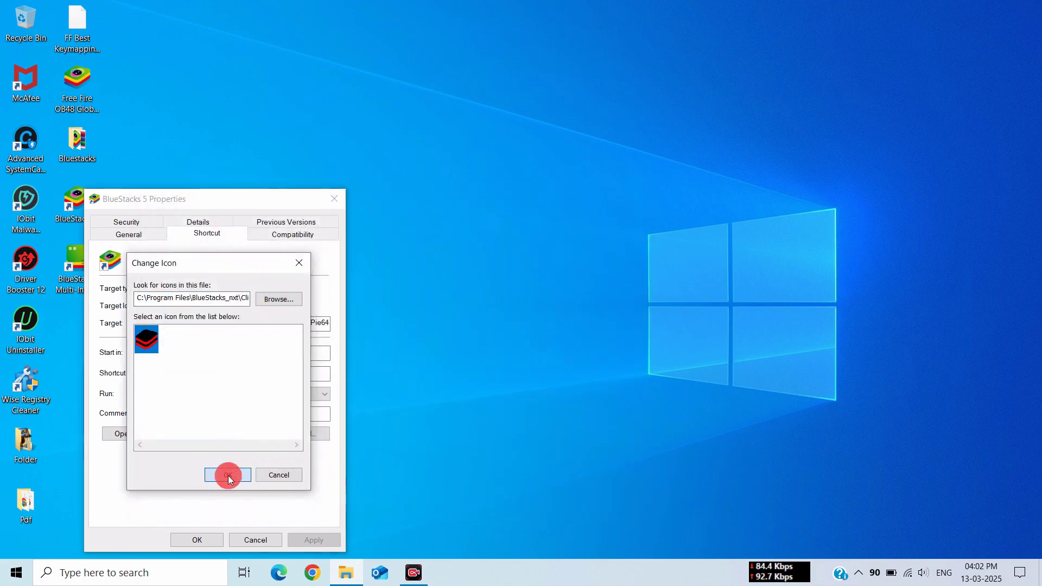
left_click(335, 540)
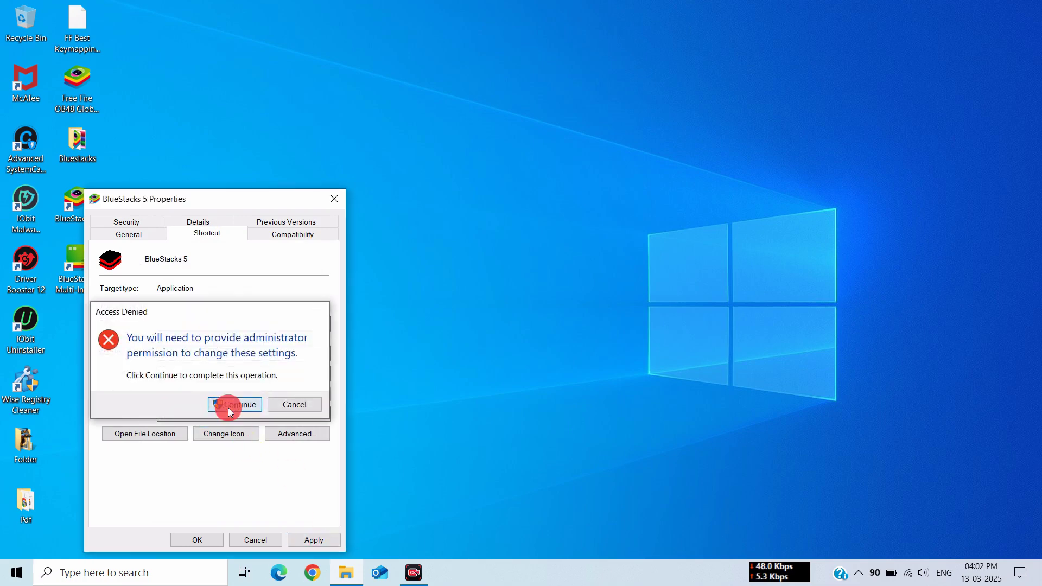
left_click(230, 405)
left_click(198, 538)
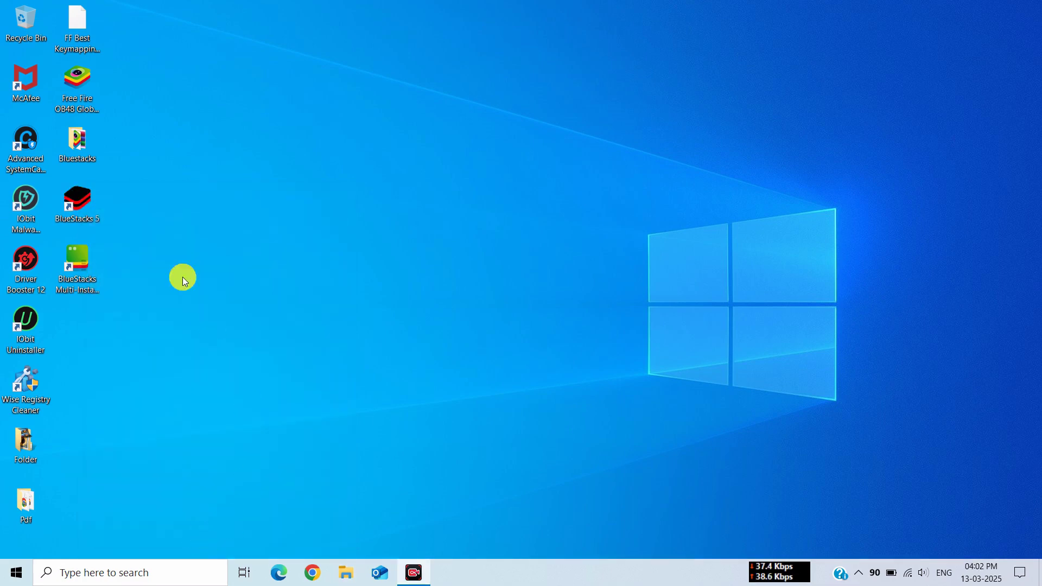
left_click_drag(101, 202, 223, 217)
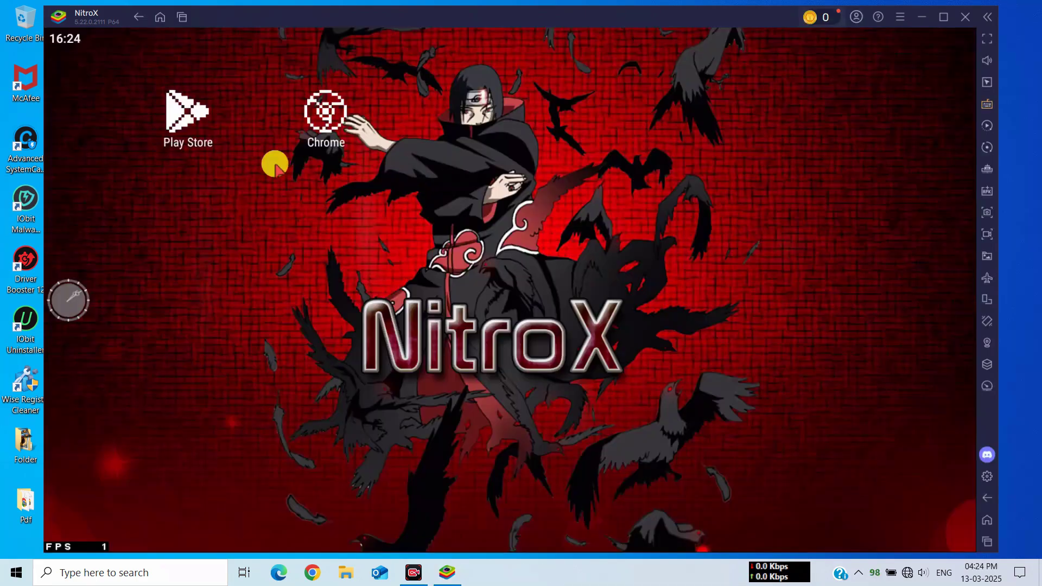
Browse the Todas las Apps drawer, return home, and open Ajustes from the notification shade.
left_click_drag(544, 341, 516, 198)
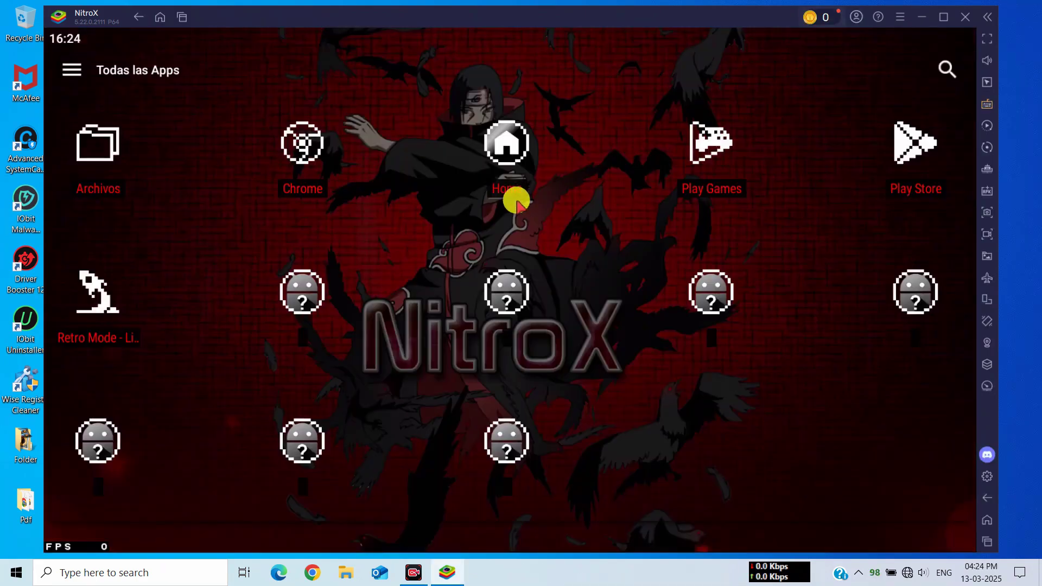
left_click(987, 497)
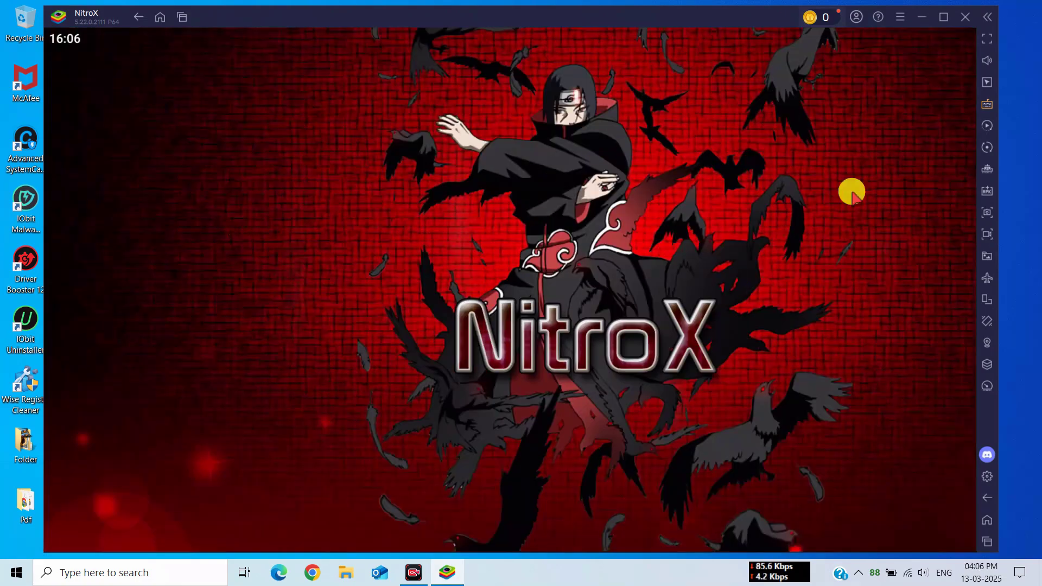
left_click_drag(788, 37, 768, 180)
left_click(908, 106)
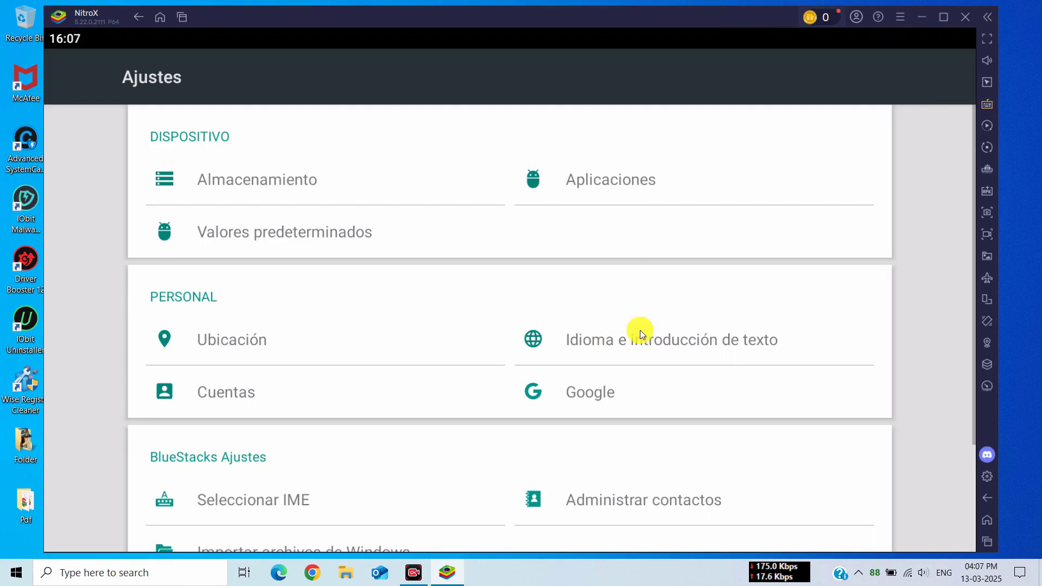
Add English (United States) under Idiomas and drag it above Español (España).
left_click(616, 343)
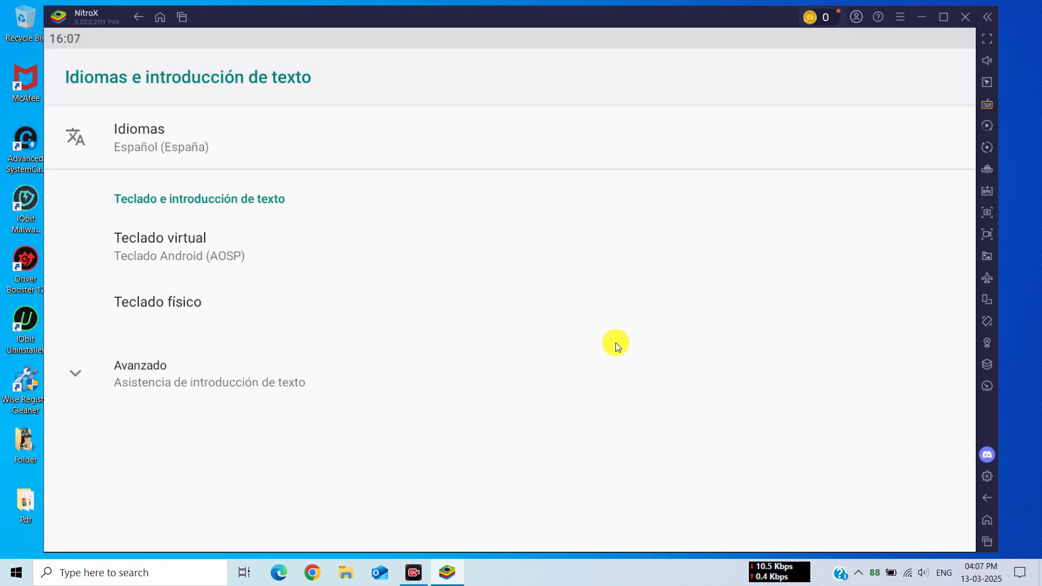
left_click(161, 135)
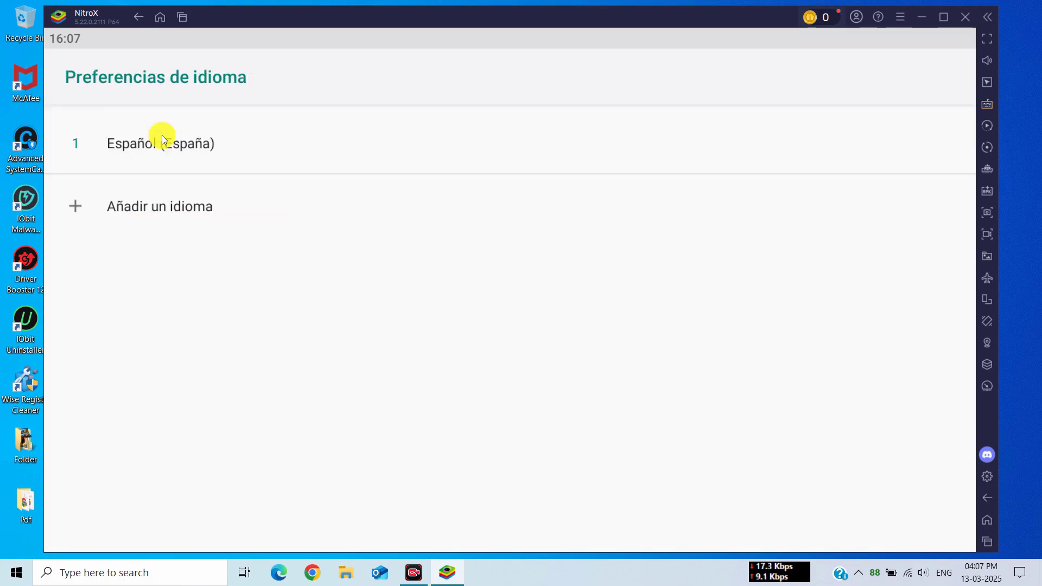
left_click(166, 210)
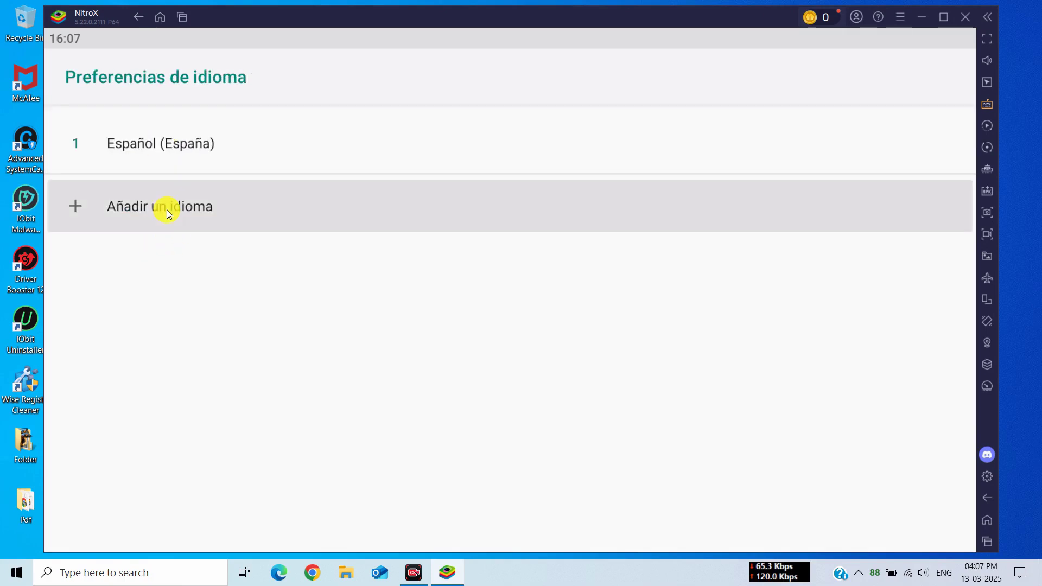
left_click_drag(210, 375, 239, 96)
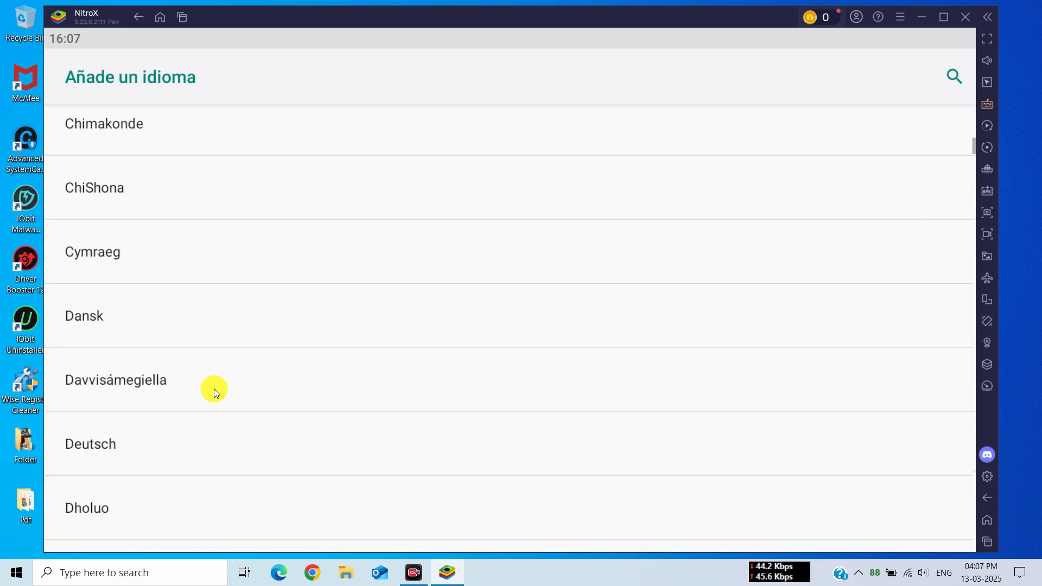
left_click(127, 412)
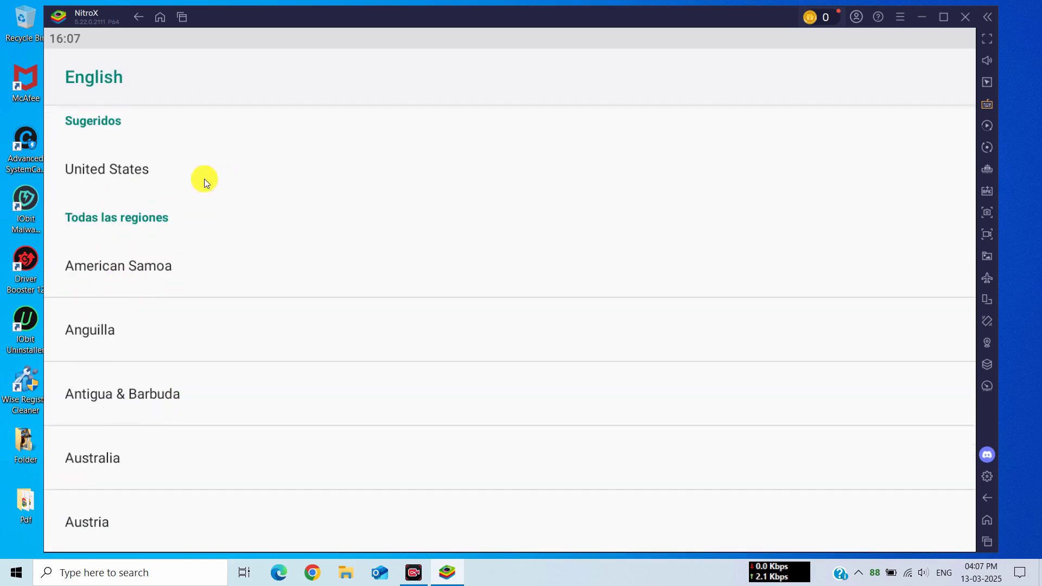
left_click(171, 177)
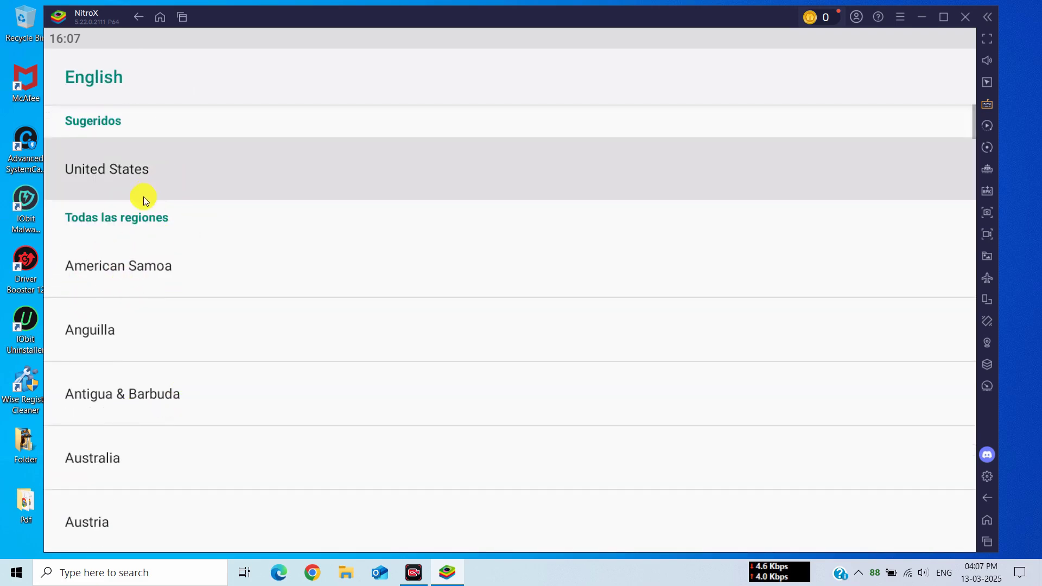
left_click(188, 199)
left_click_drag(942, 206, 941, 138)
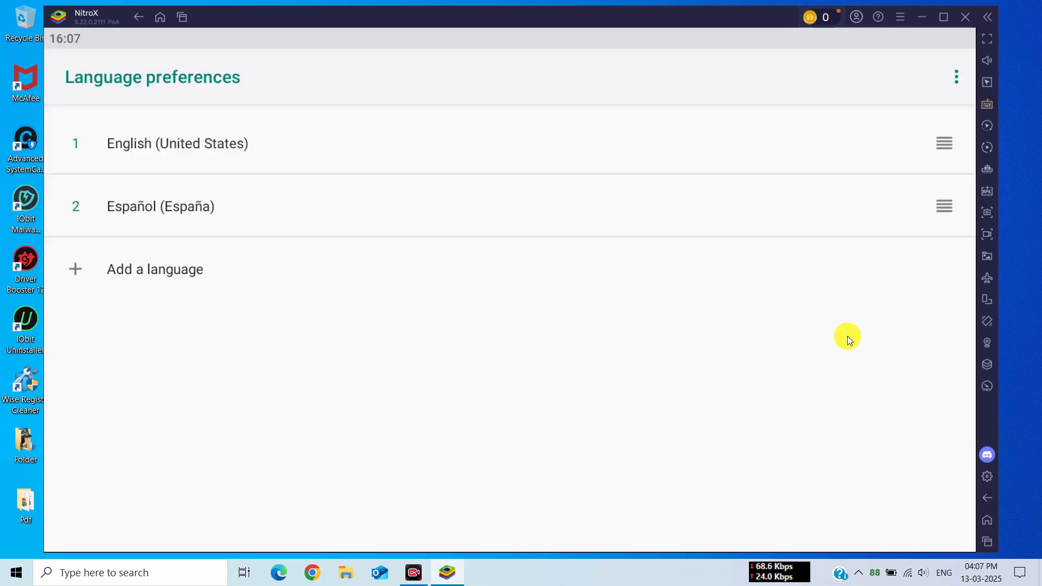
Open Apps in Settings, enable Show system, and scroll through the installed-apps list.
left_click(986, 498)
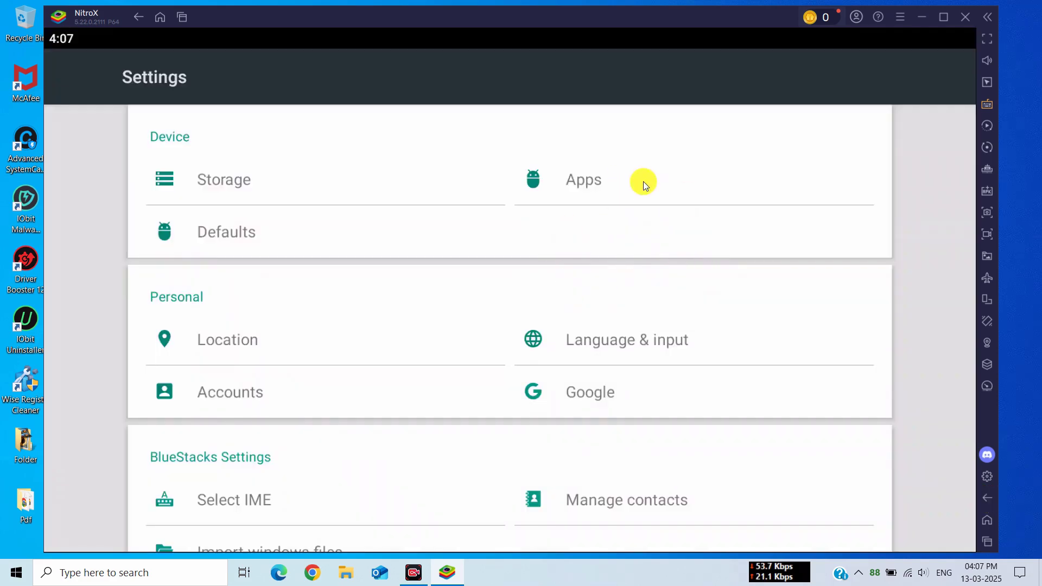
left_click(643, 181)
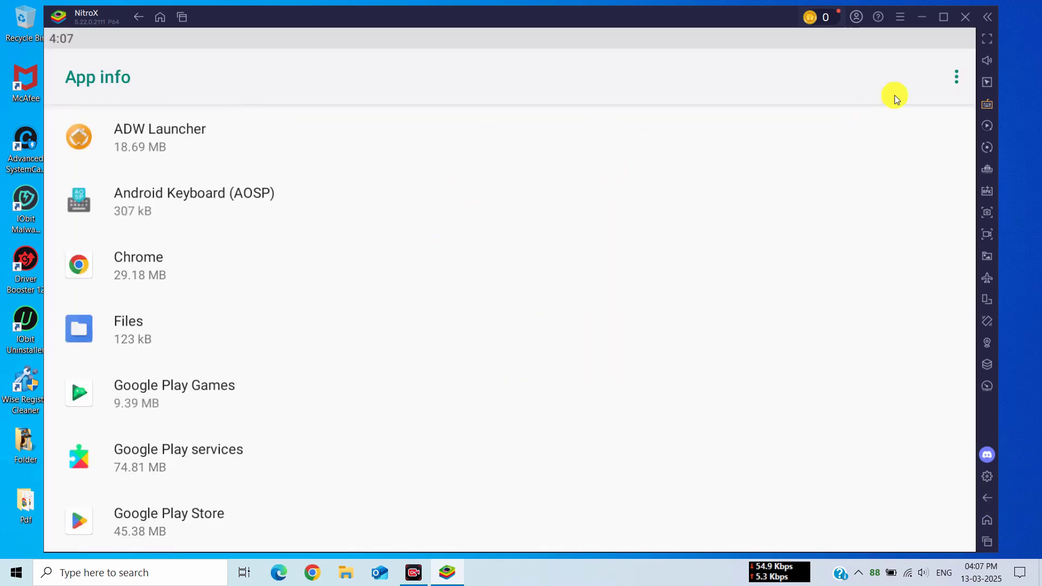
left_click(957, 79)
left_click(852, 84)
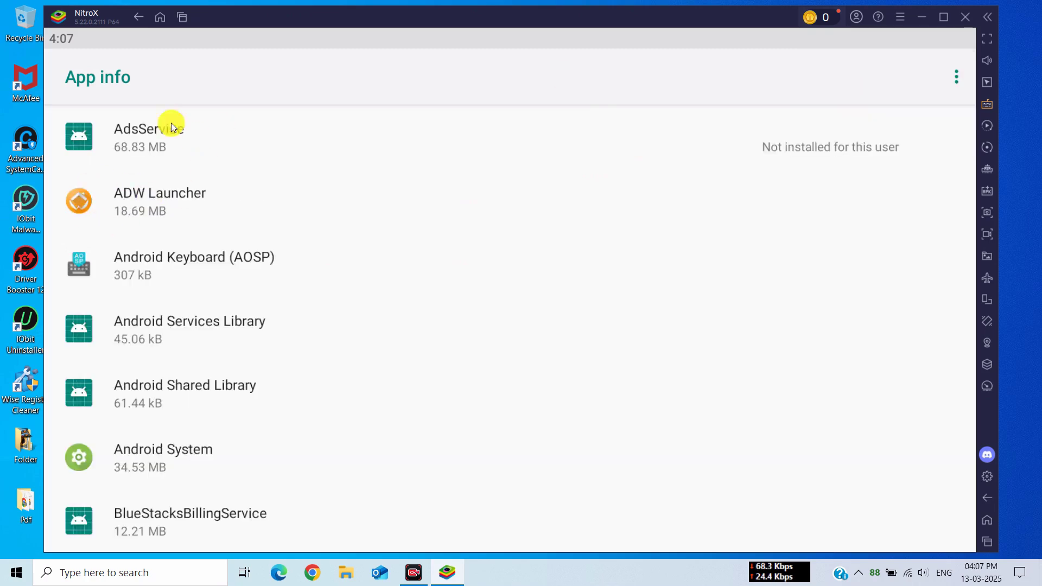
scroll(241, 423, "down", 10)
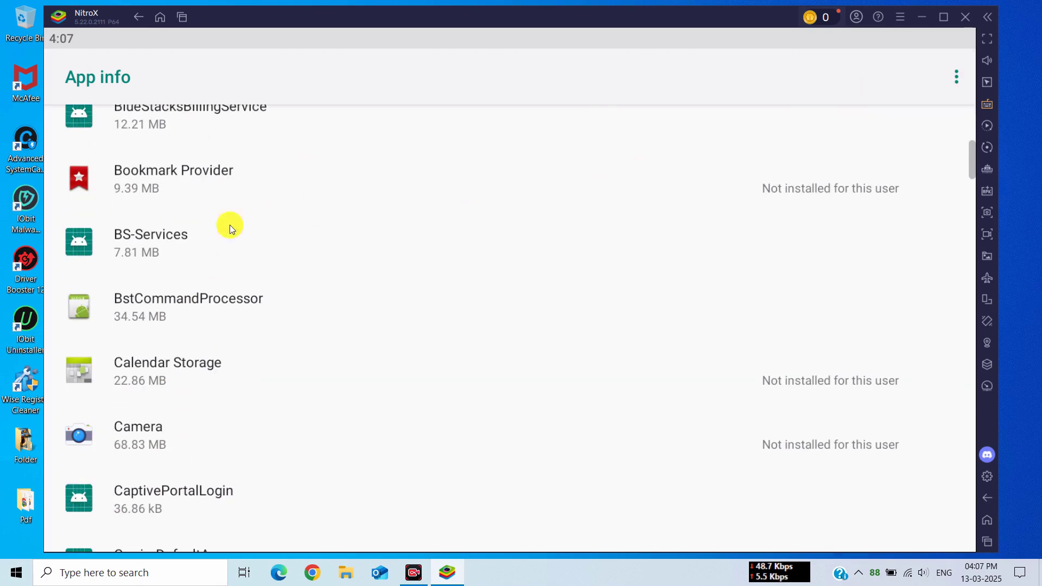
scroll(291, 210, "down", 15)
scroll(388, 402, "down", 6)
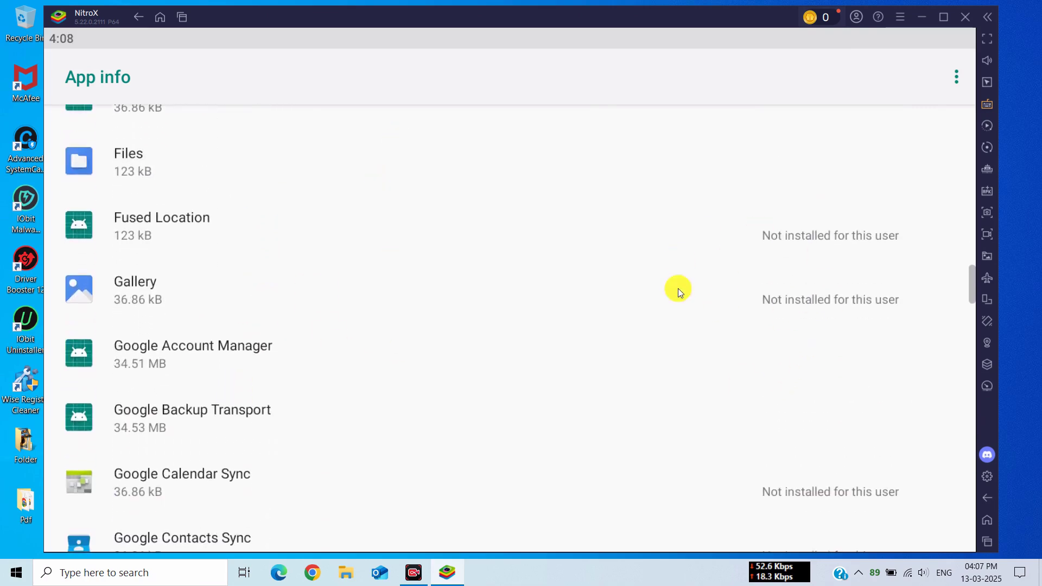
scroll(338, 438, "down", 8)
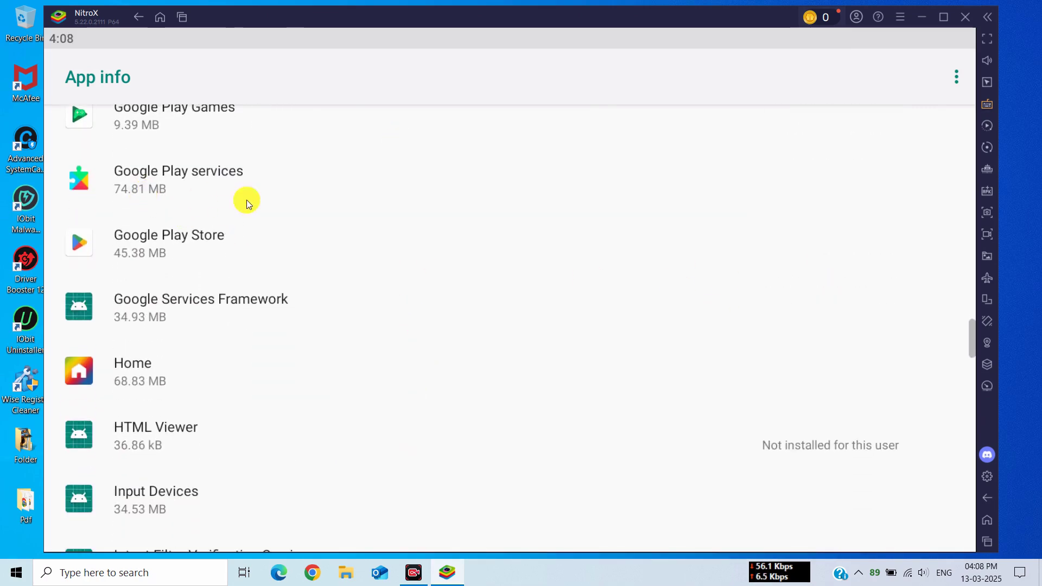
scroll(396, 299, "down", 15)
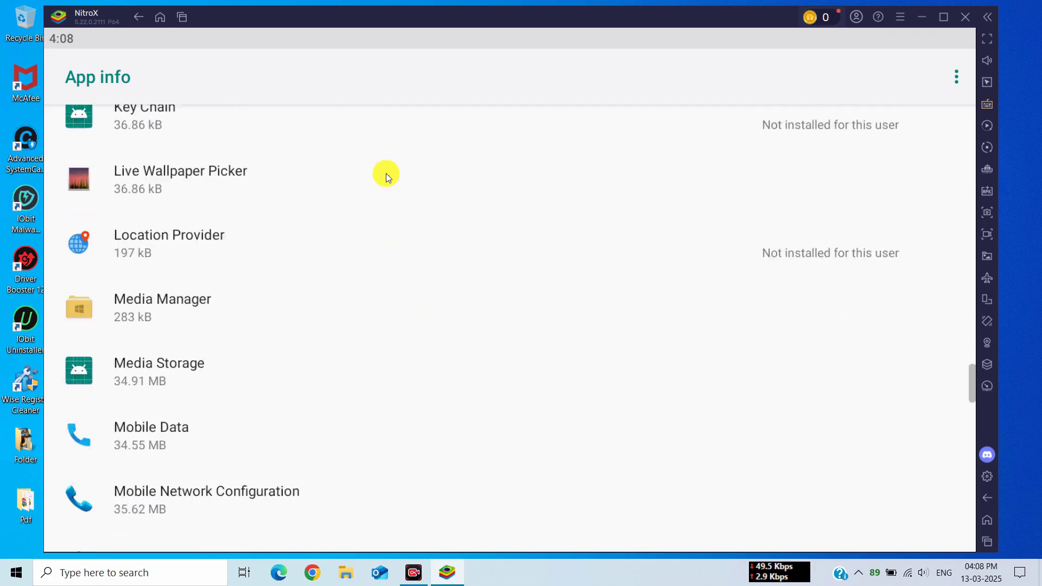
scroll(372, 406, "down", 10)
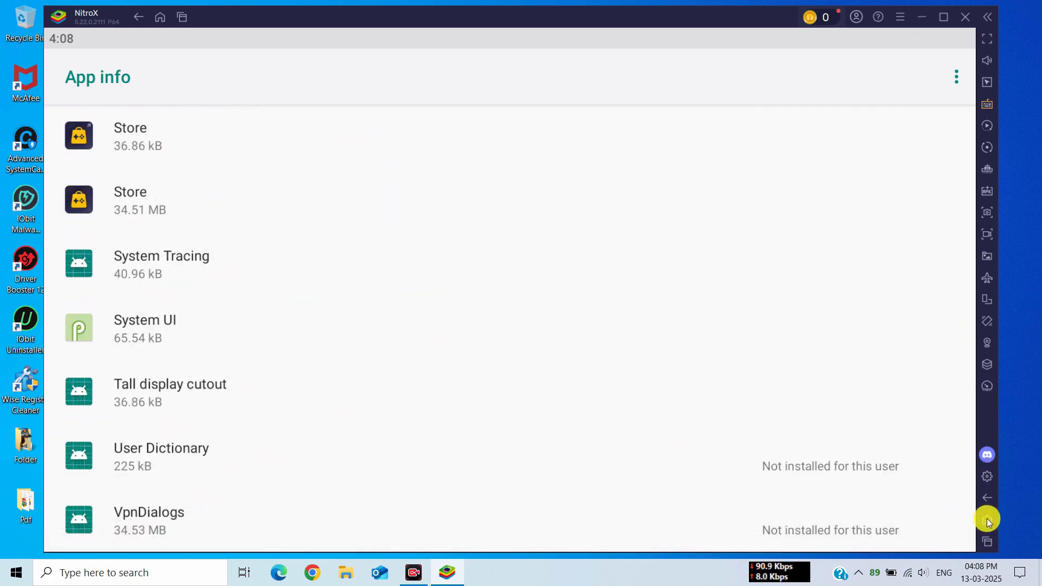
Save performance settings: CPU Medio (2 núcleos), memory 2 GB, Equilibrado, FPS display on, 240 FPS.
left_click(987, 519)
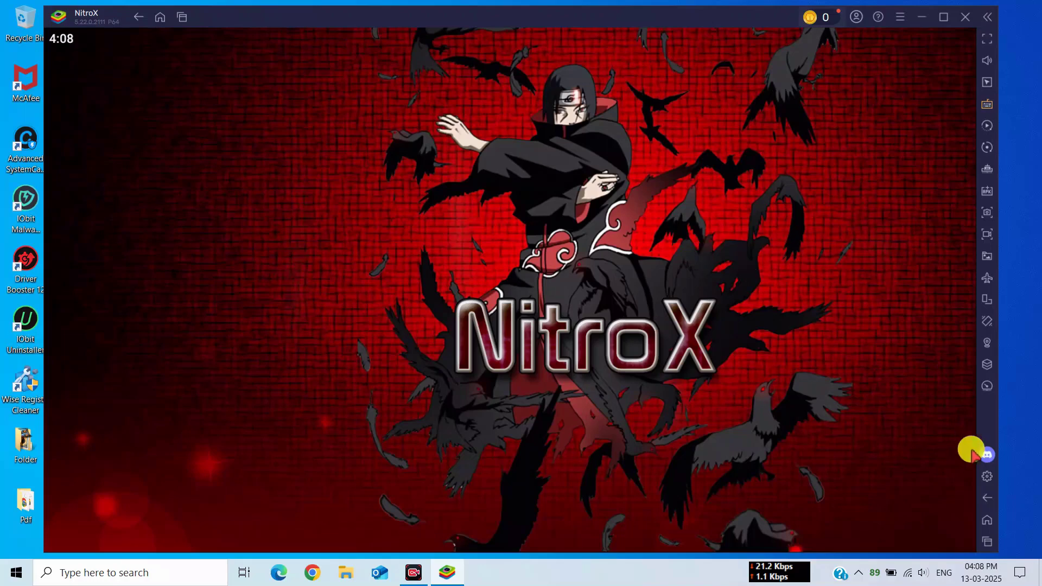
left_click(992, 478)
left_click(478, 137)
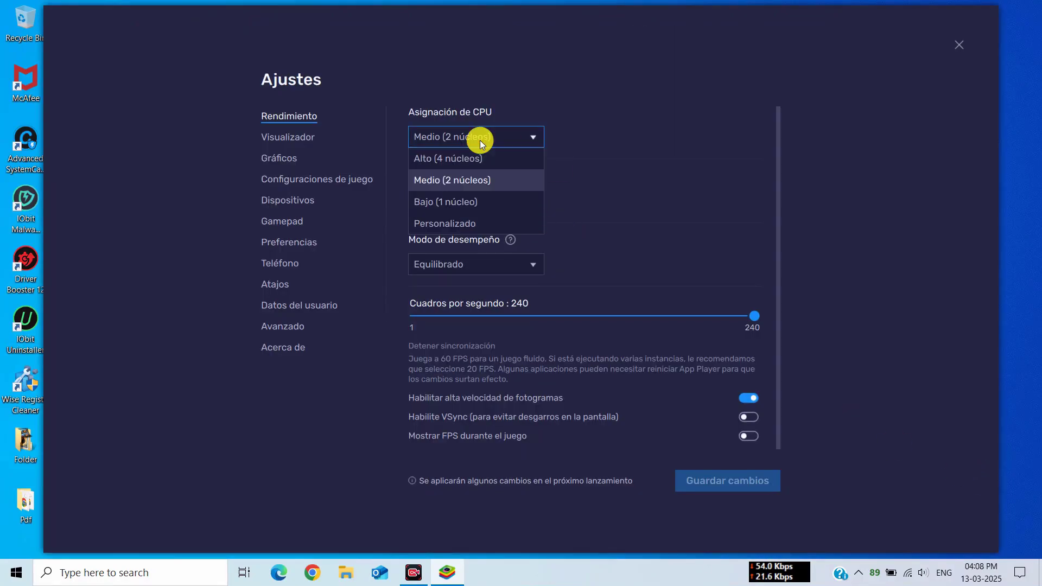
left_click(453, 184)
left_click(453, 200)
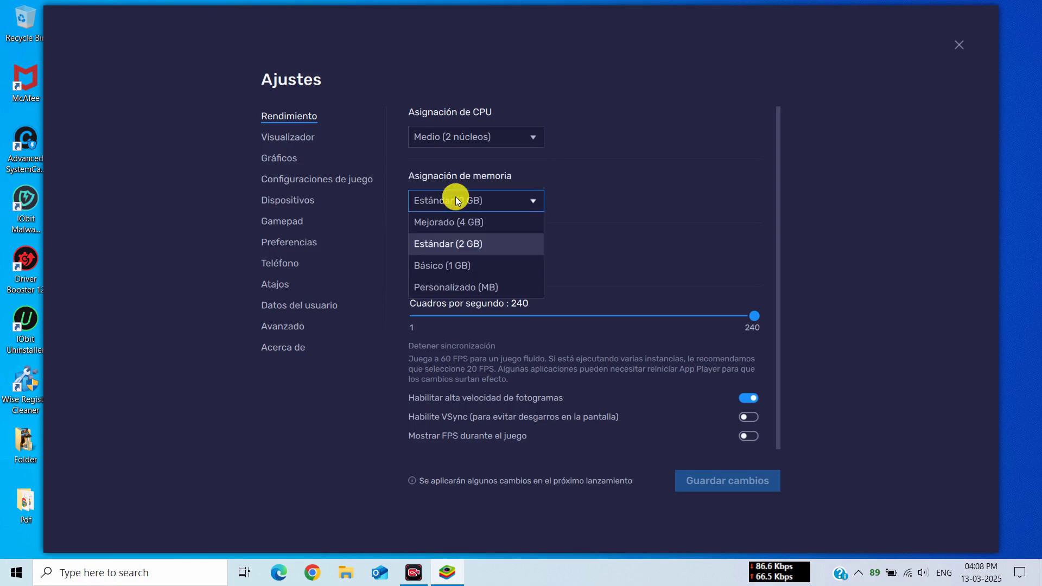
left_click(458, 241)
left_click(467, 264)
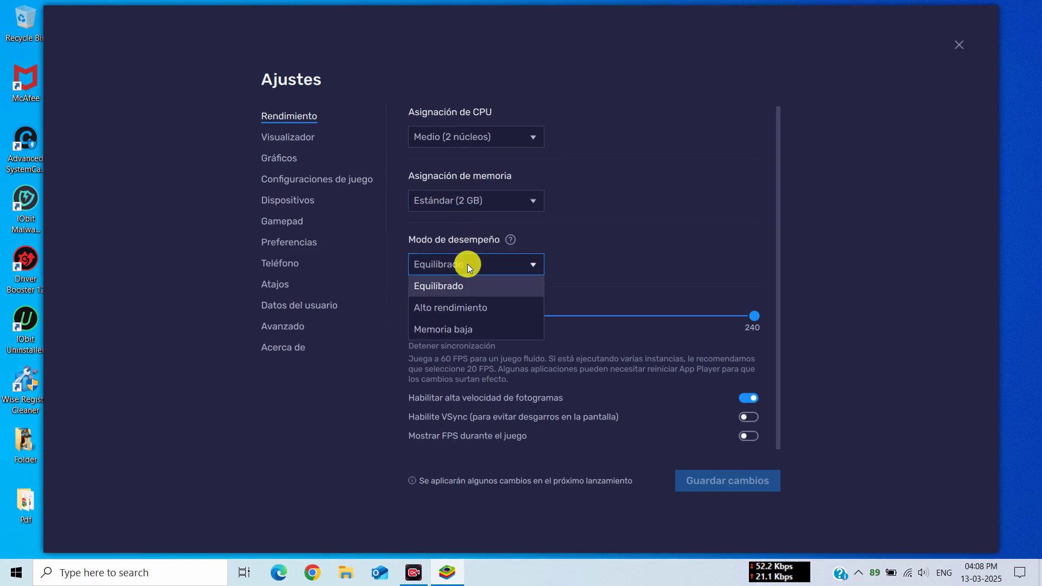
left_click(444, 283)
left_click(758, 437)
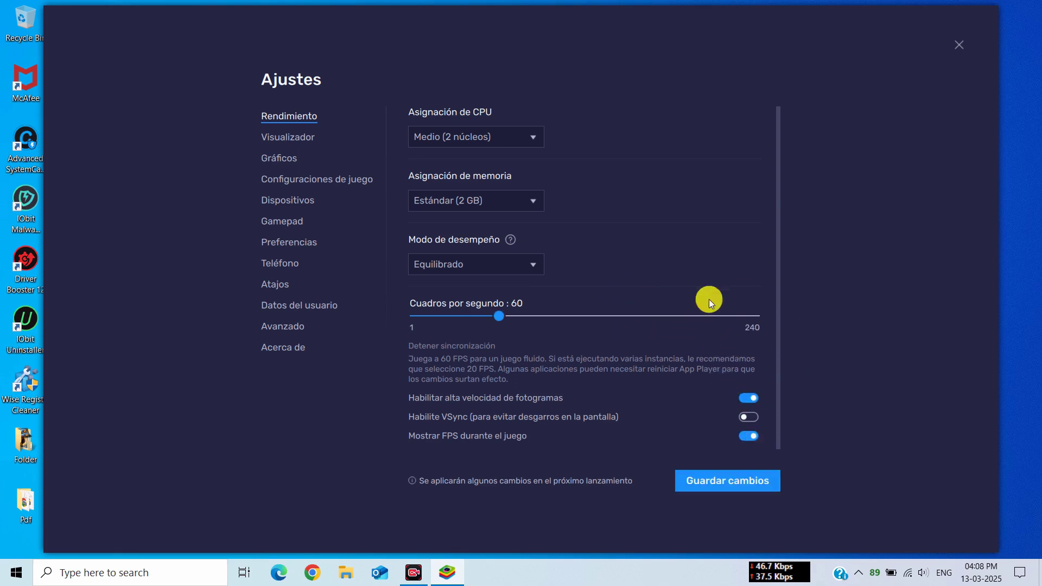
left_click_drag(503, 316, 854, 315)
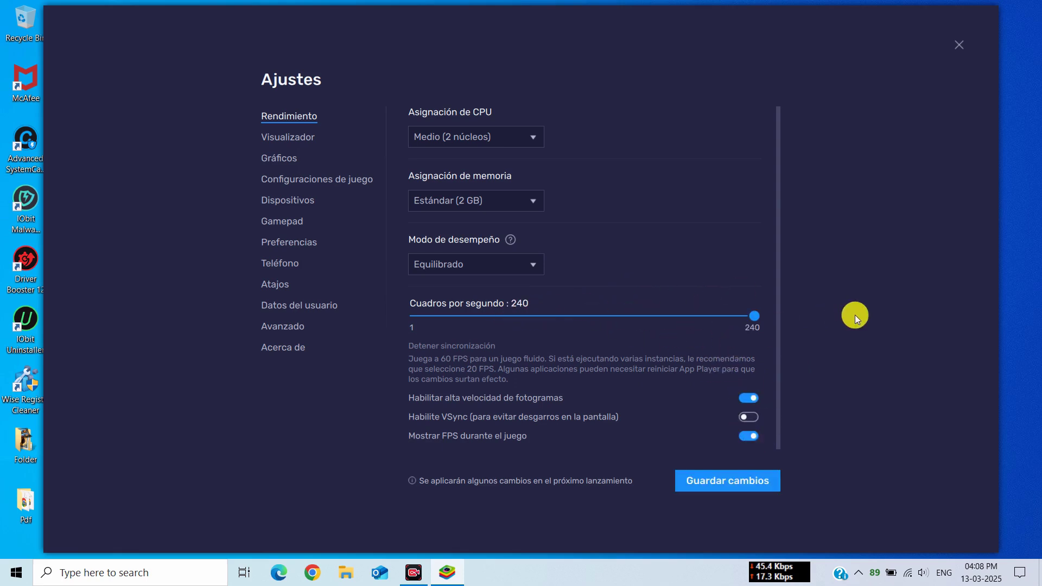
left_click(743, 477)
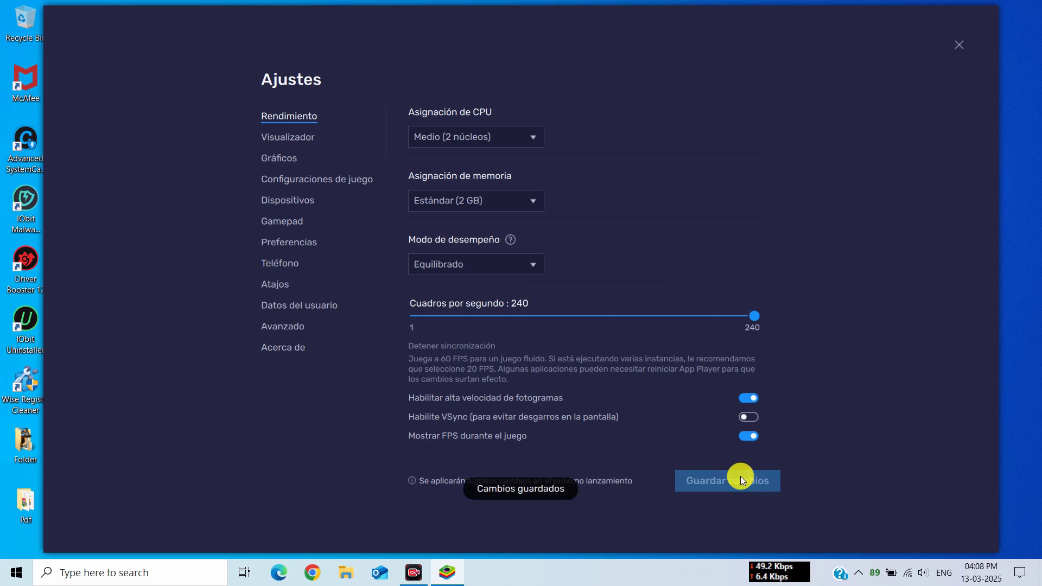
Set graphics to Vulkan, interface renderer Automático, ASTC software decoding, then save and restart.
left_click(280, 135)
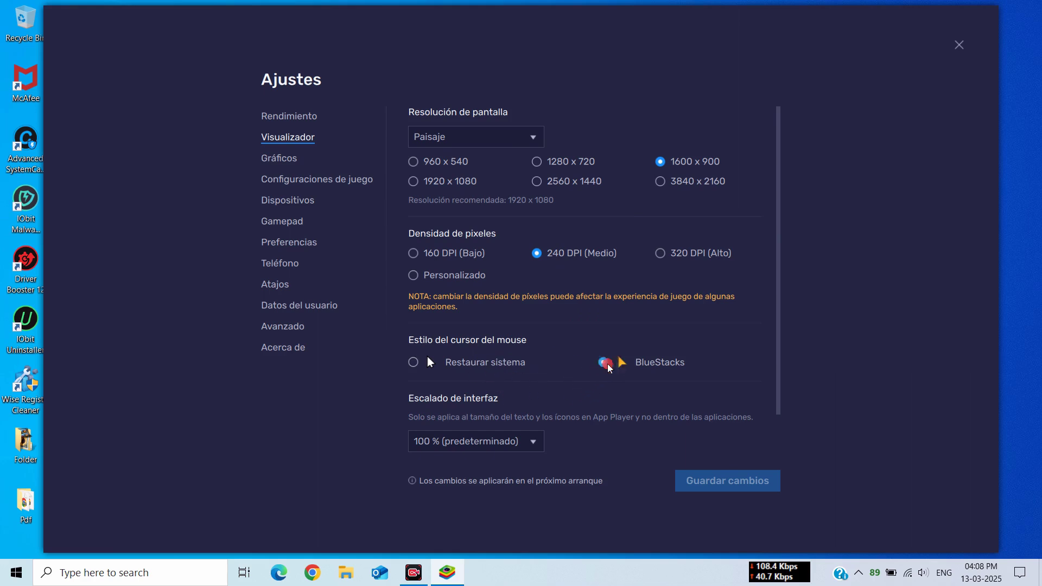
left_click(269, 158)
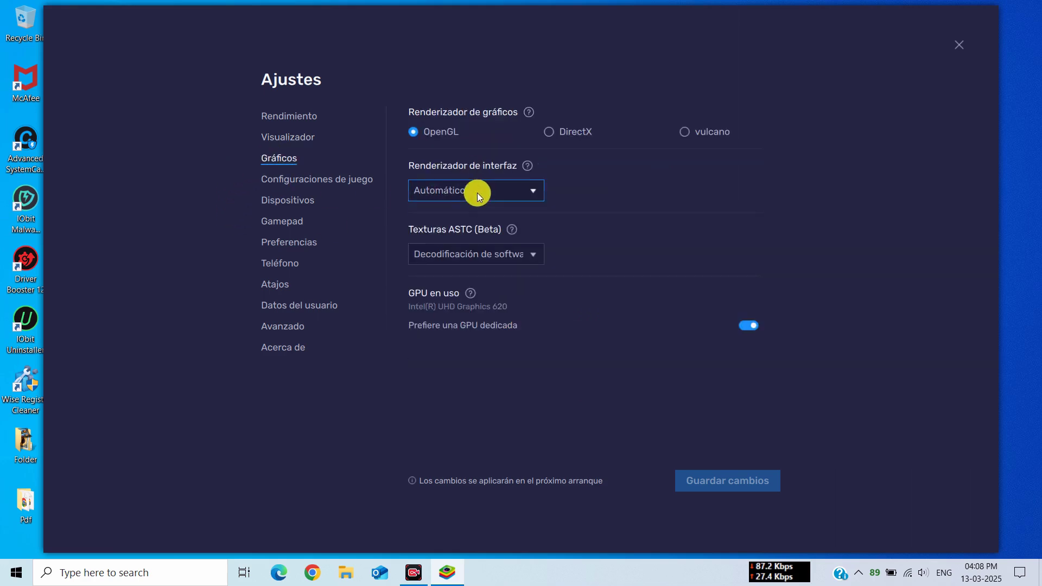
left_click(681, 130)
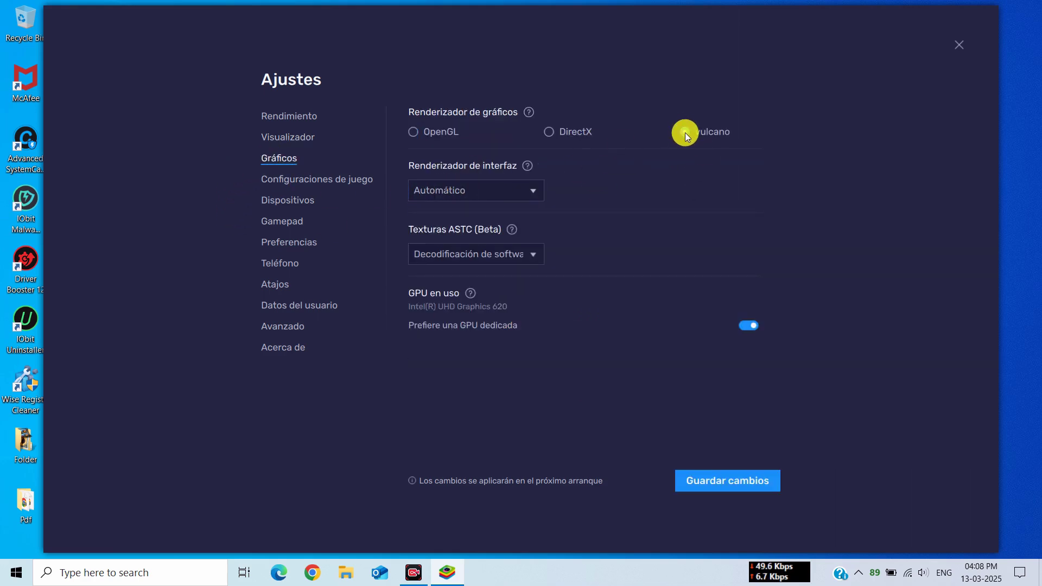
left_click(516, 191)
left_click(497, 194)
left_click(496, 254)
left_click(484, 260)
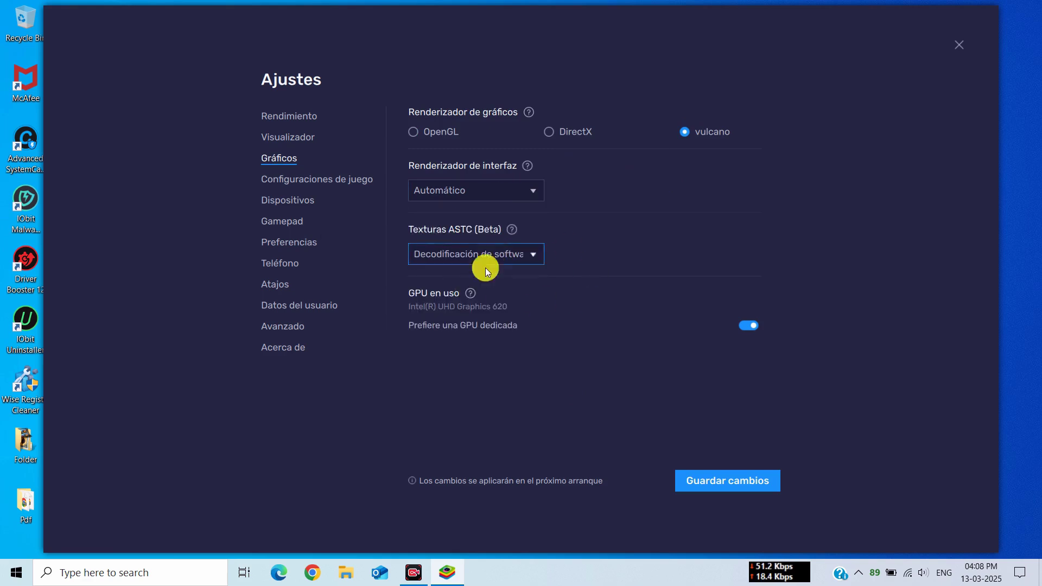
left_click(729, 482)
left_click(600, 312)
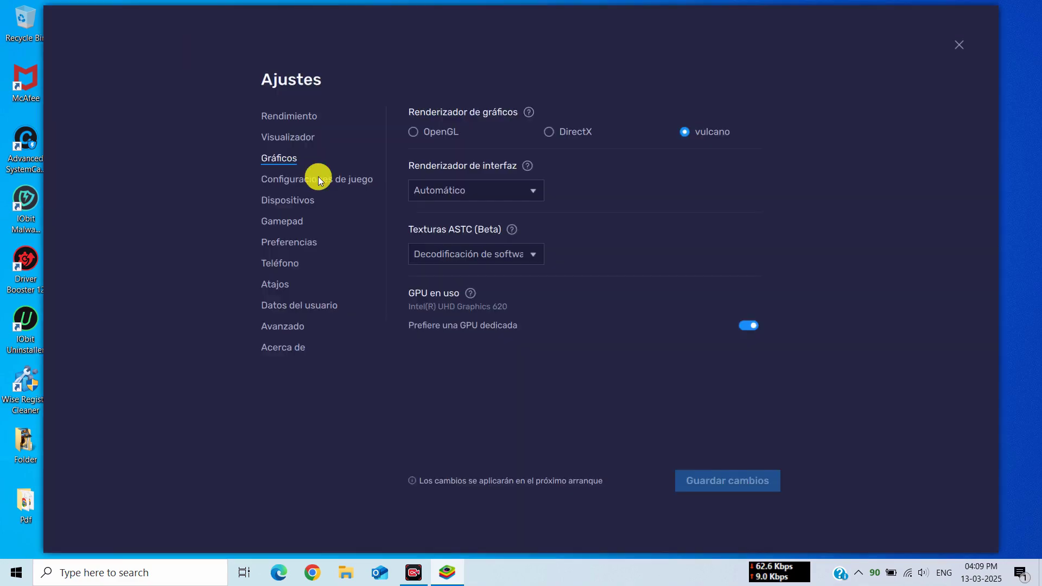
Set the devices to the Realtek speaker/headphone, Realtek microphone array and HP TrueVision HD Camera, and save.
left_click(309, 180)
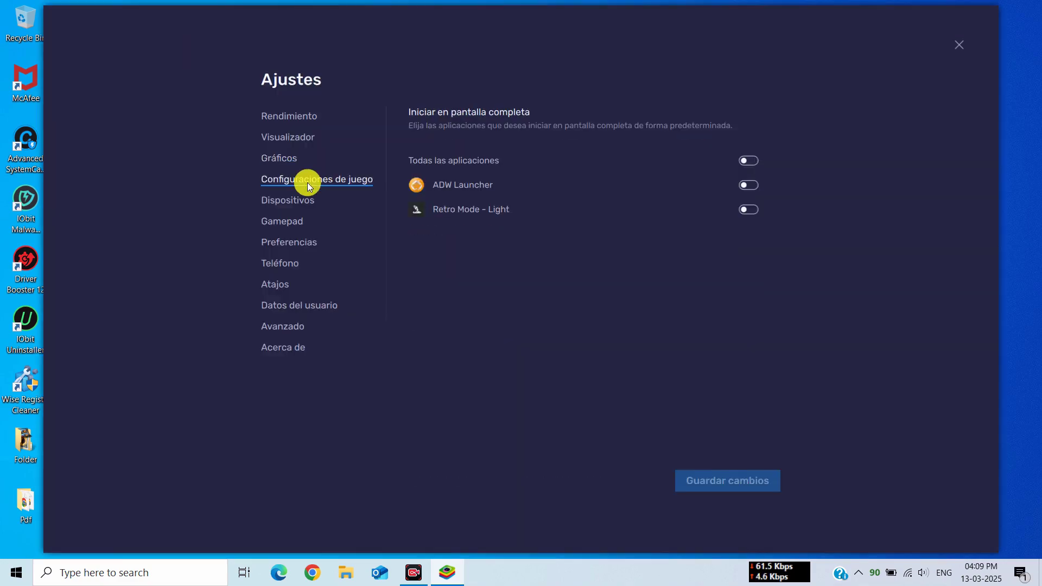
left_click(292, 202)
left_click(466, 156)
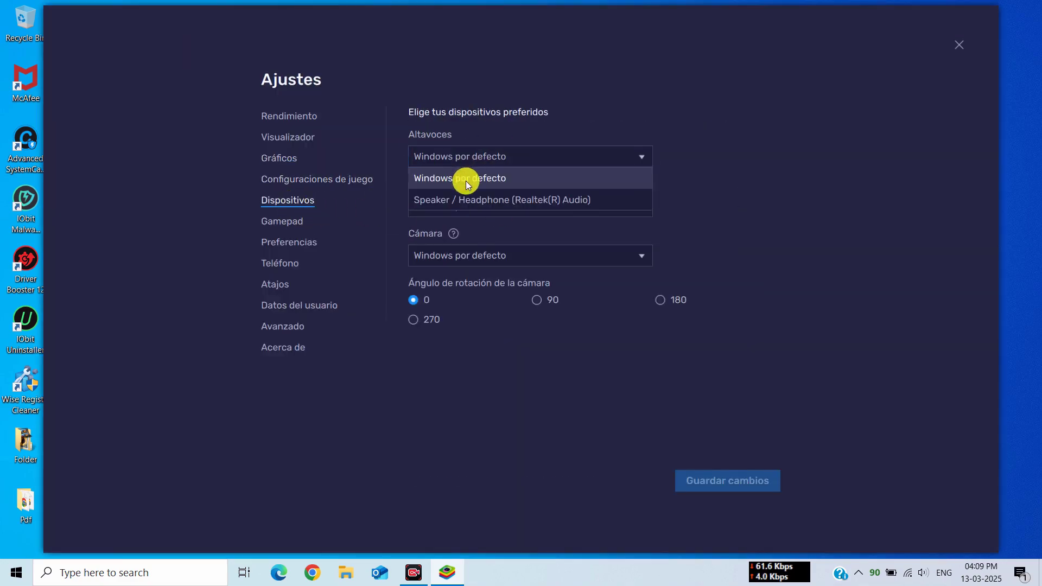
left_click(465, 198)
left_click(460, 206)
left_click(464, 247)
left_click(467, 263)
left_click(466, 298)
left_click(705, 483)
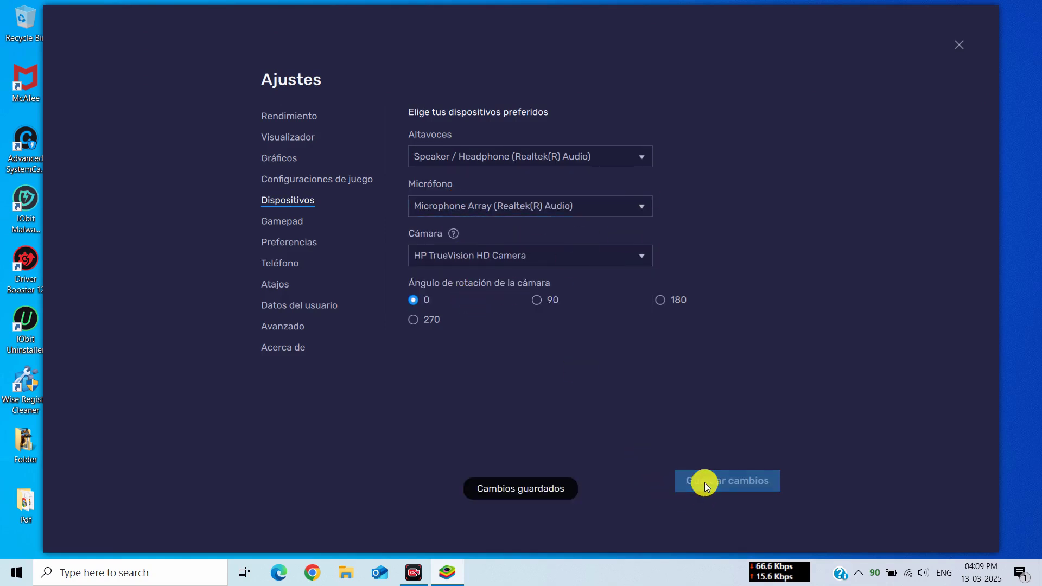
Turn on 'Cree accesos directos' desktop shortcuts in Preferencias and save.
left_click(298, 223)
left_click(310, 239)
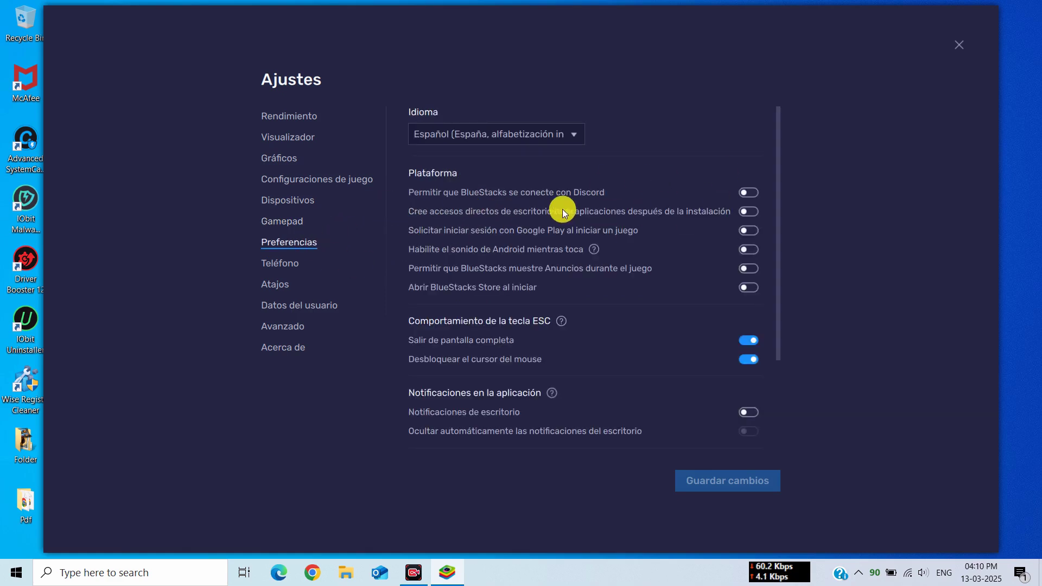
left_click(748, 211)
left_click(727, 482)
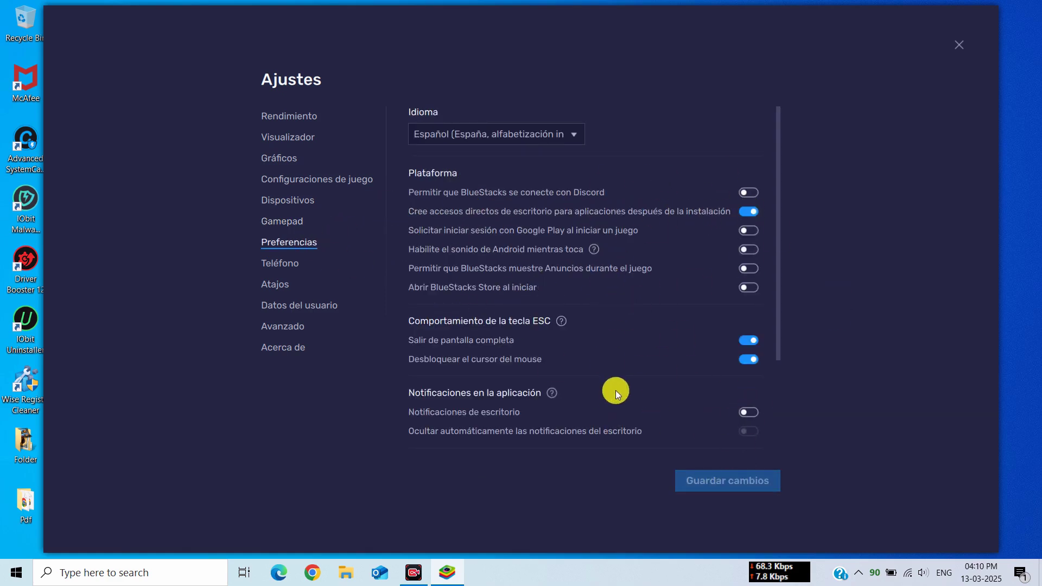
Keep the Asus ROG 2 phone profile.
scroll(640, 389, "down", 3)
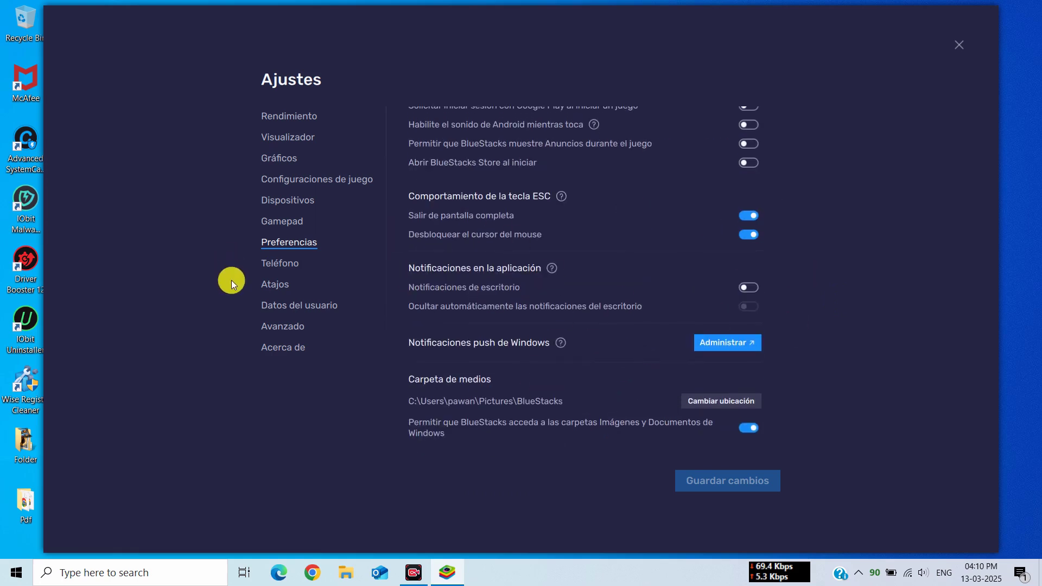
left_click(284, 266)
left_click(442, 164)
left_click(446, 186)
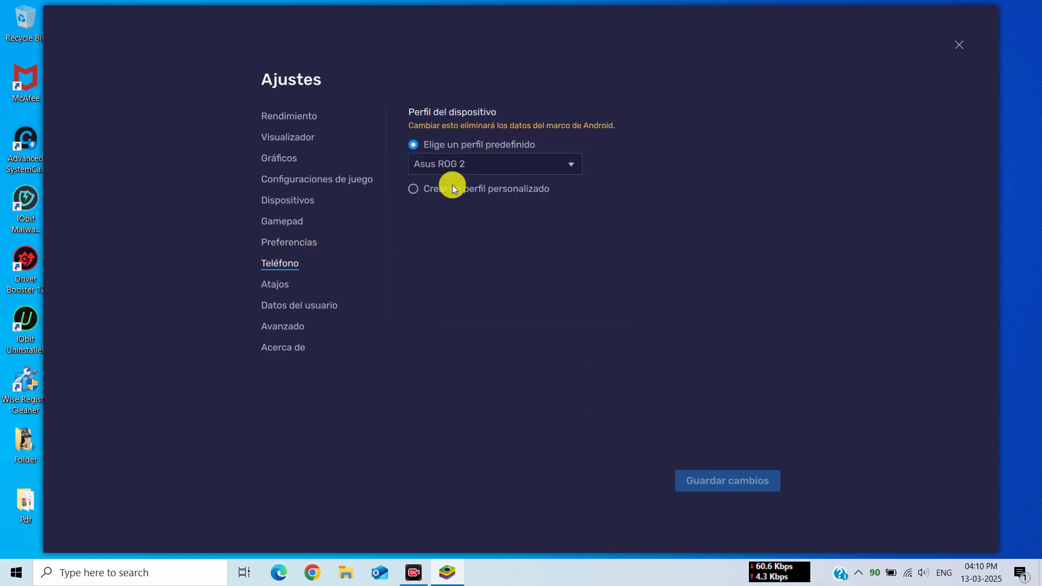
Review the shortcuts, user data, advanced and about pages, check for updates, and close settings.
left_click(274, 284)
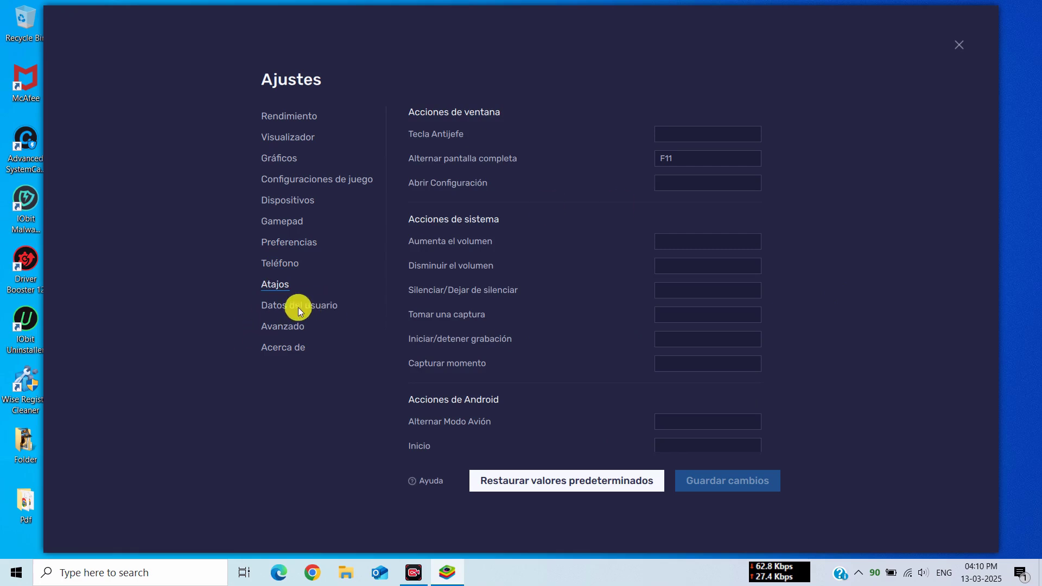
left_click(298, 305)
left_click(282, 338)
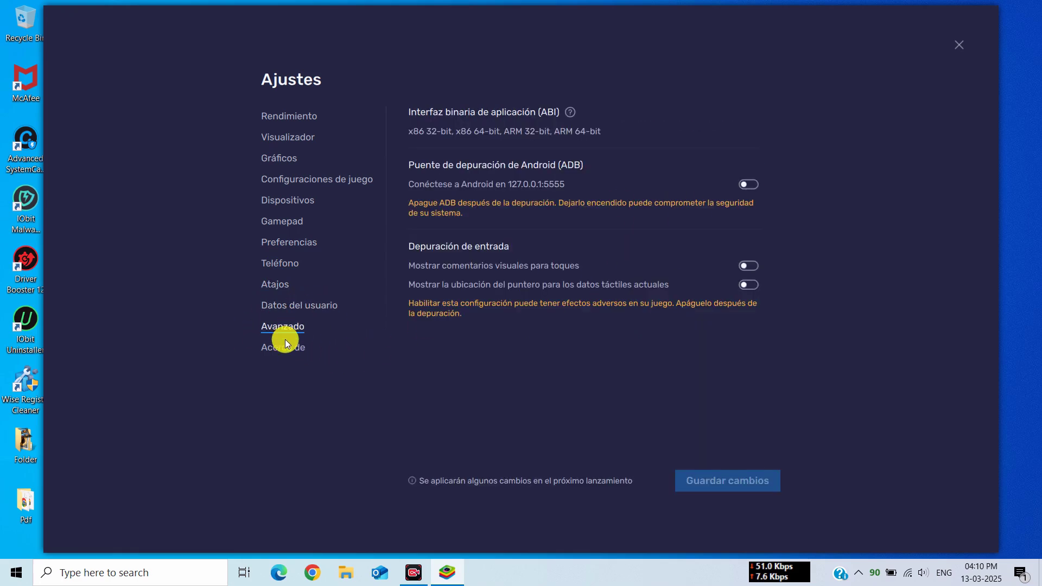
left_click(285, 343)
left_click(752, 122)
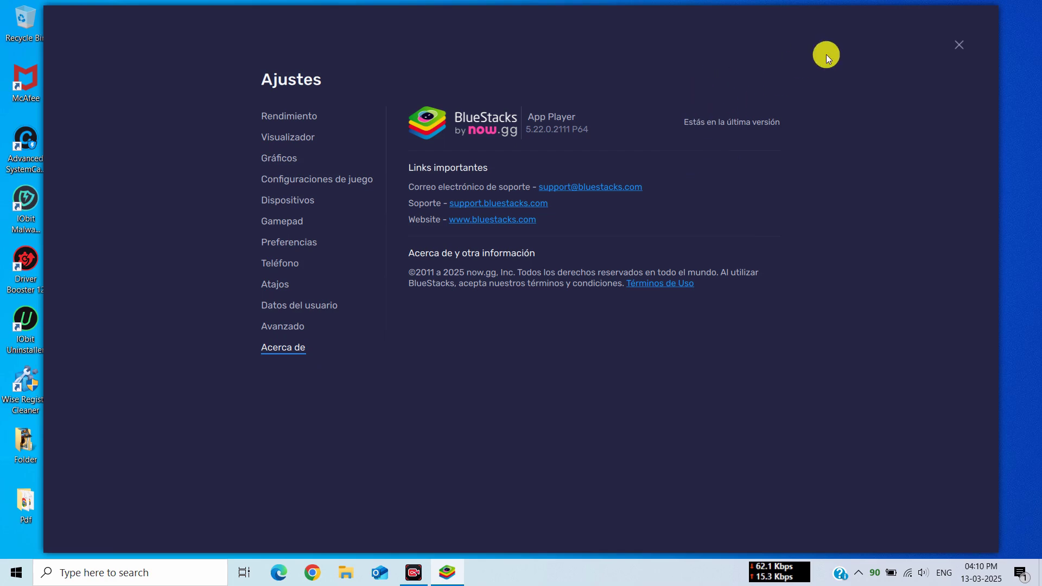
left_click(956, 47)
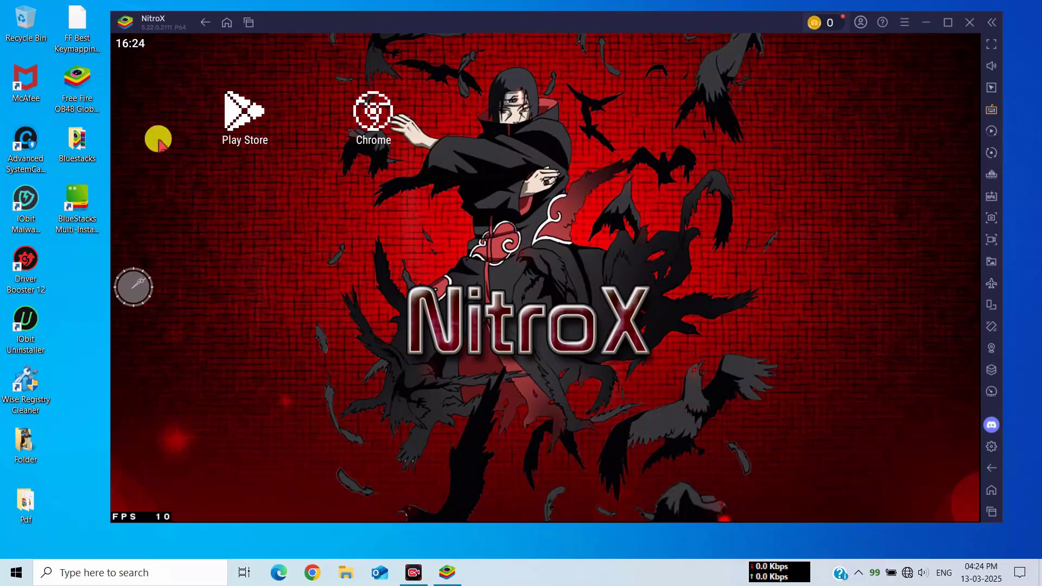
Drop the Free Fire OB48 APK into NitroX to install it, then check the Todas las Apps drawer.
left_click(75, 89)
left_click_drag(75, 93, 352, 226)
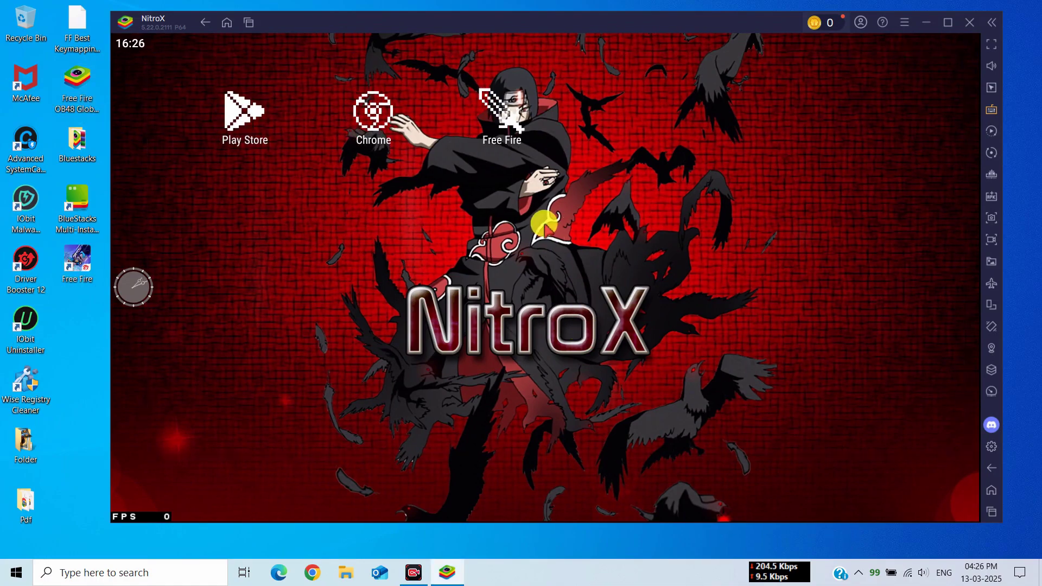
left_click_drag(567, 325, 562, 278)
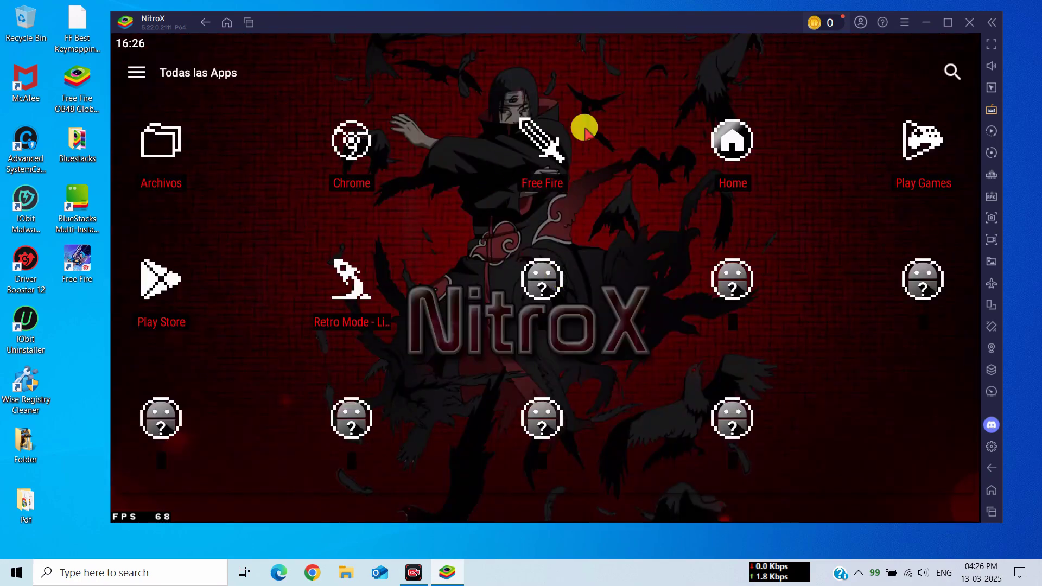
left_click(990, 468)
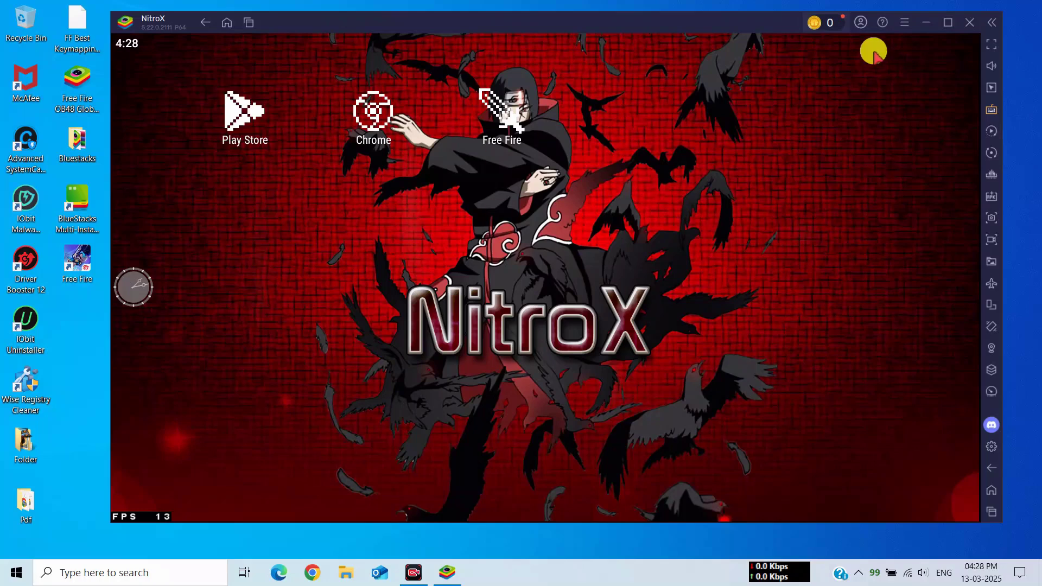
In Android Settings > Accounts, add a Google account and paste its e-mail address.
left_click_drag(874, 51, 865, 195)
left_click(919, 103)
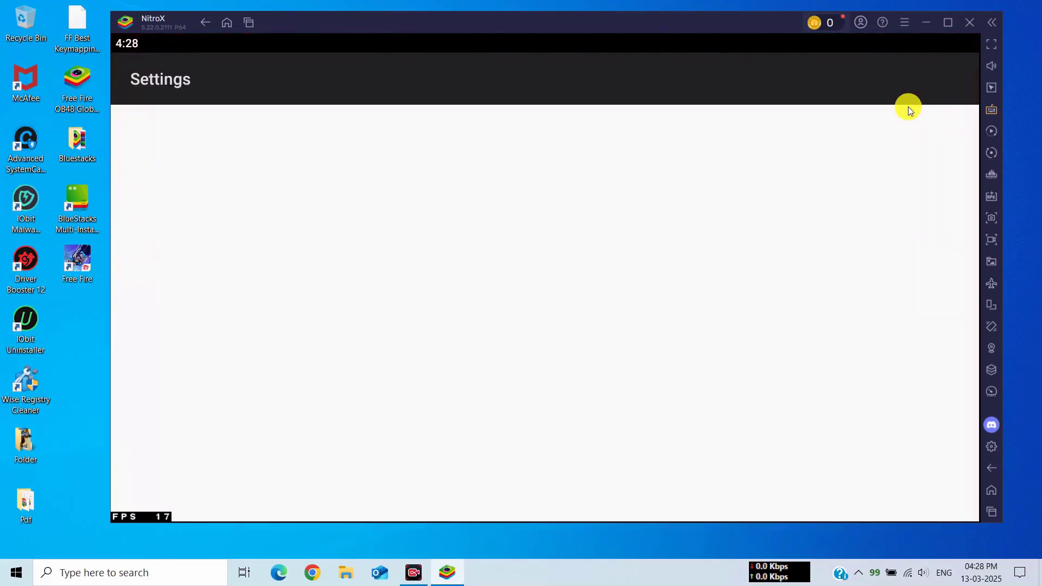
left_click(275, 372)
left_click(235, 171)
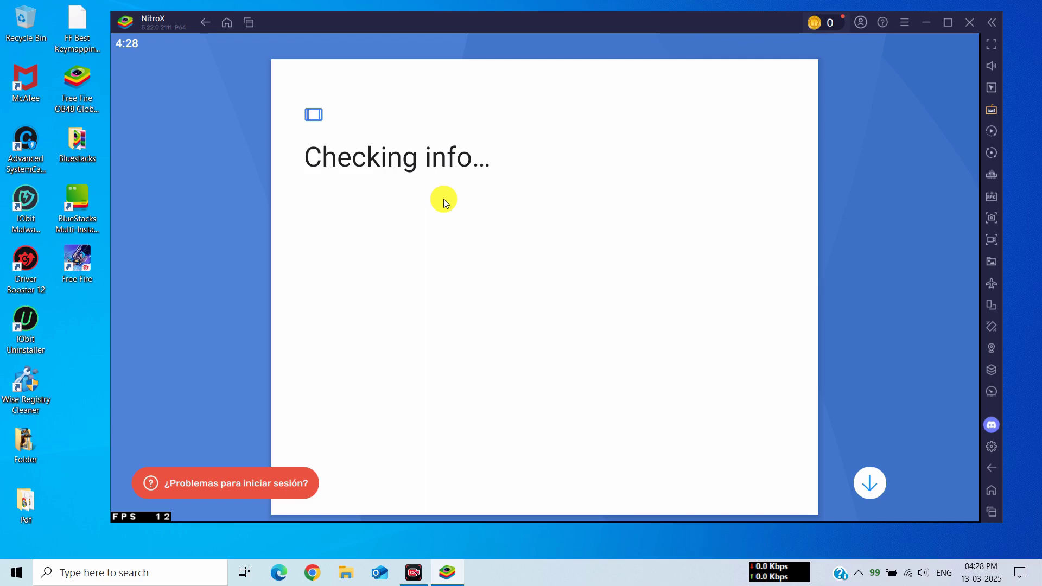
left_click(452, 262)
key("ctrl+v")
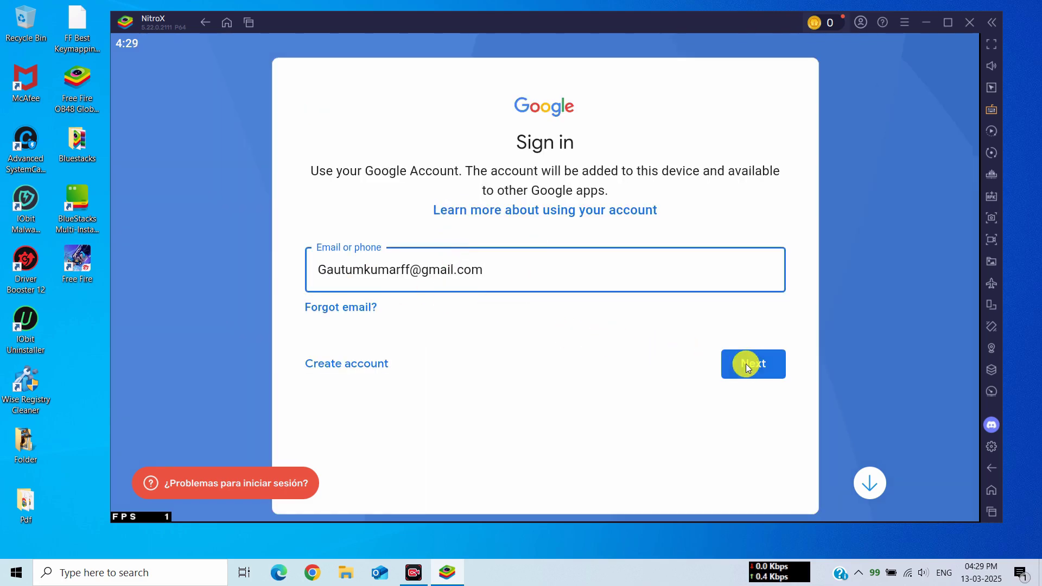
left_click(746, 365)
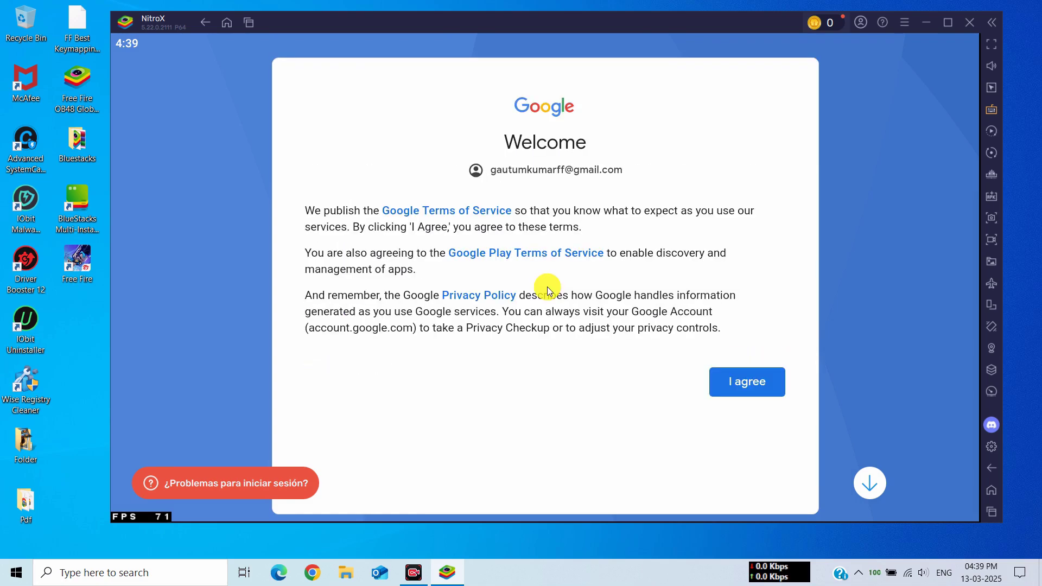
Accept Google's terms, turn off basic device backup, and confirm the Google services.
left_click(770, 383)
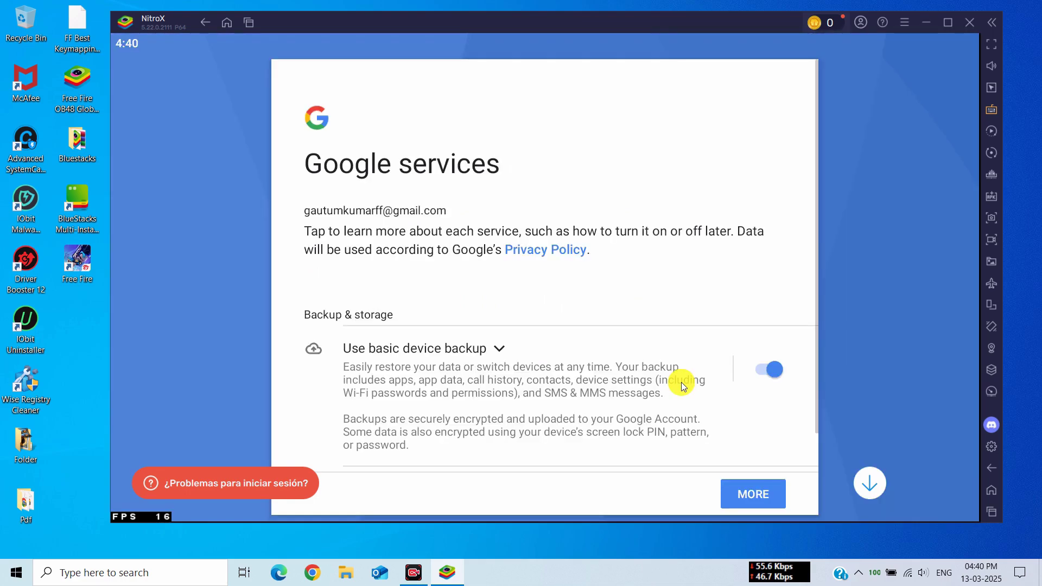
left_click(774, 374)
left_click(756, 491)
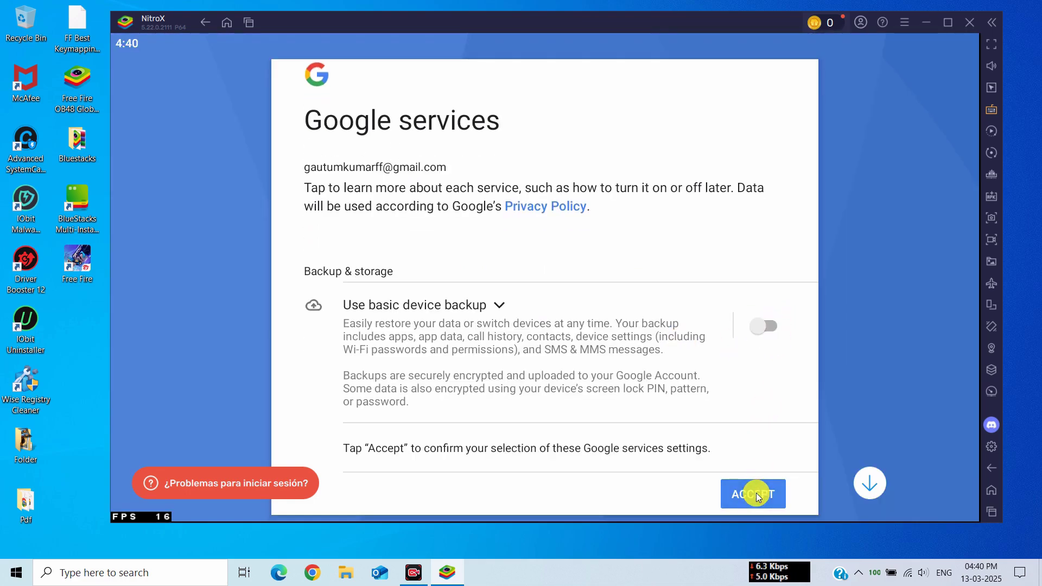
left_click(756, 493)
Clear all recent apps and launch Free Fire.
left_click(247, 24)
left_click(697, 82)
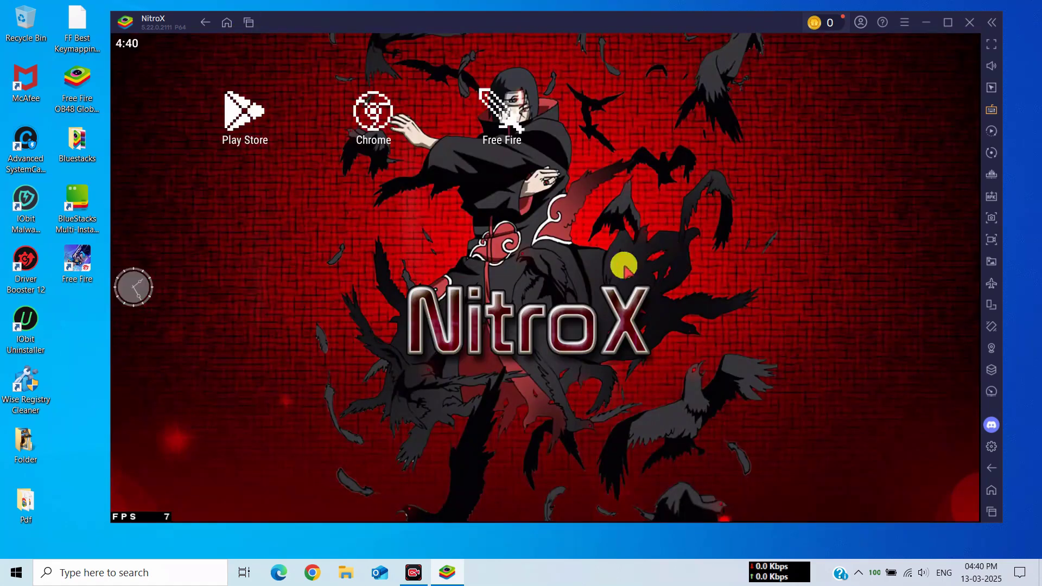
left_click(503, 125)
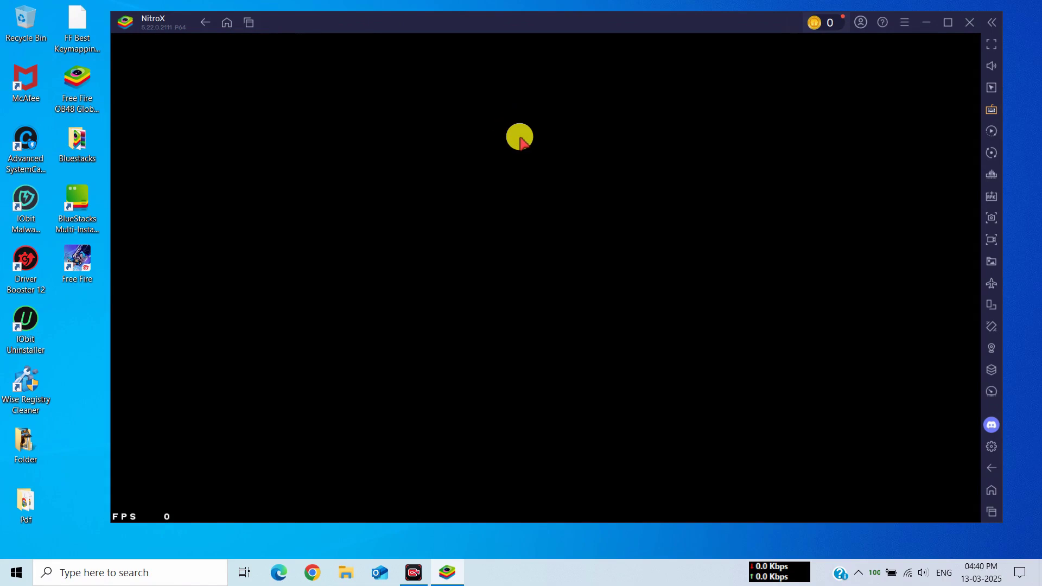